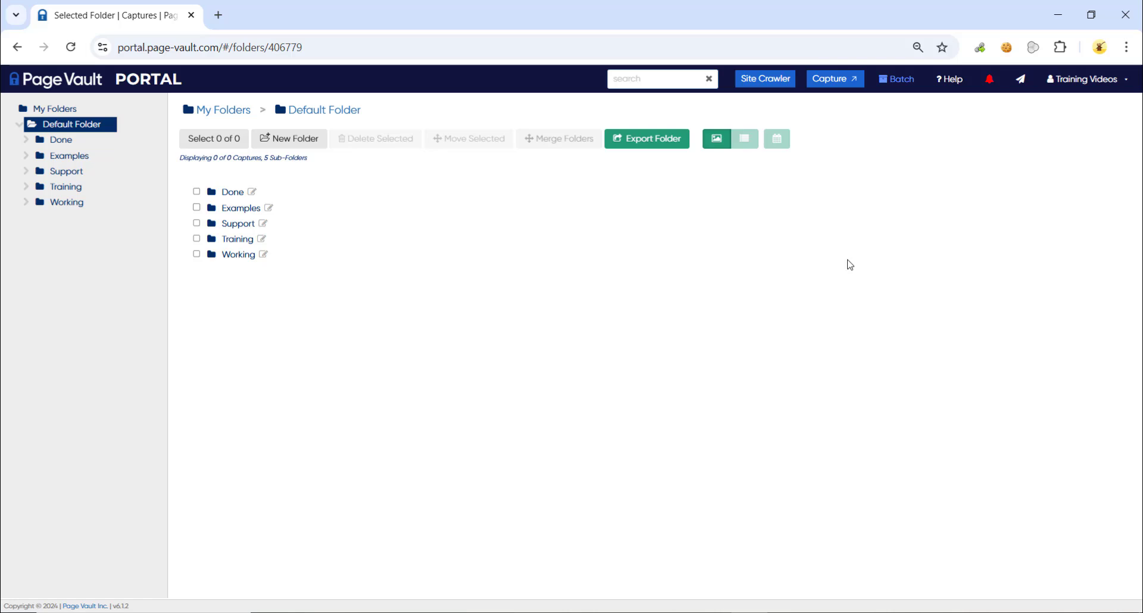
Start a new Page Vault Browser session and open haribo.com in it.
{"action": "left_click", "coordinate": [835, 90]}
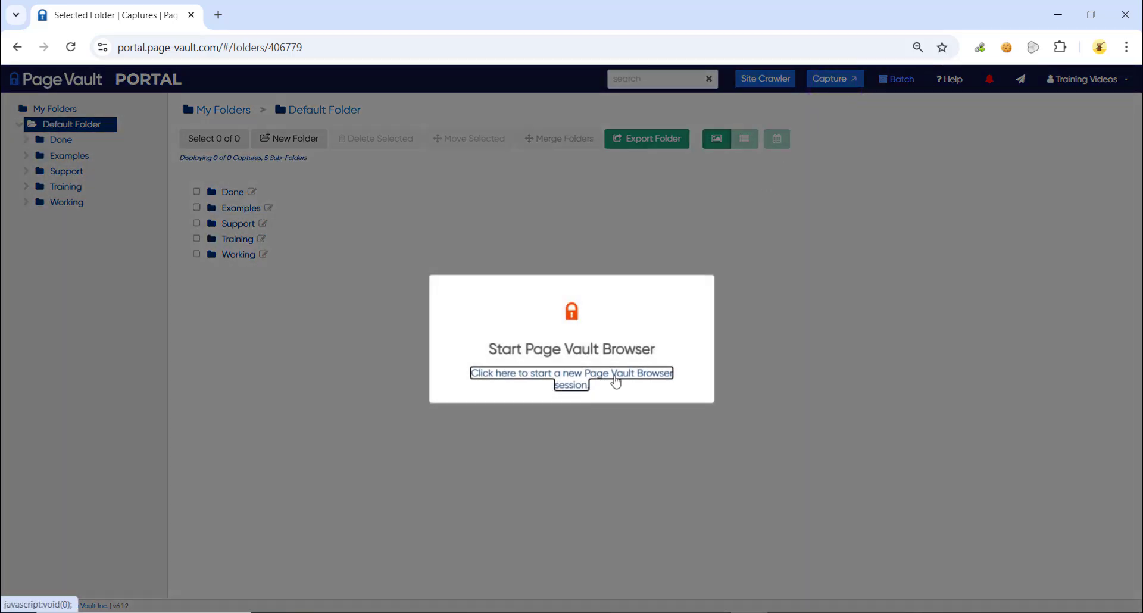
{"action": "left_click", "coordinate": [615, 381]}
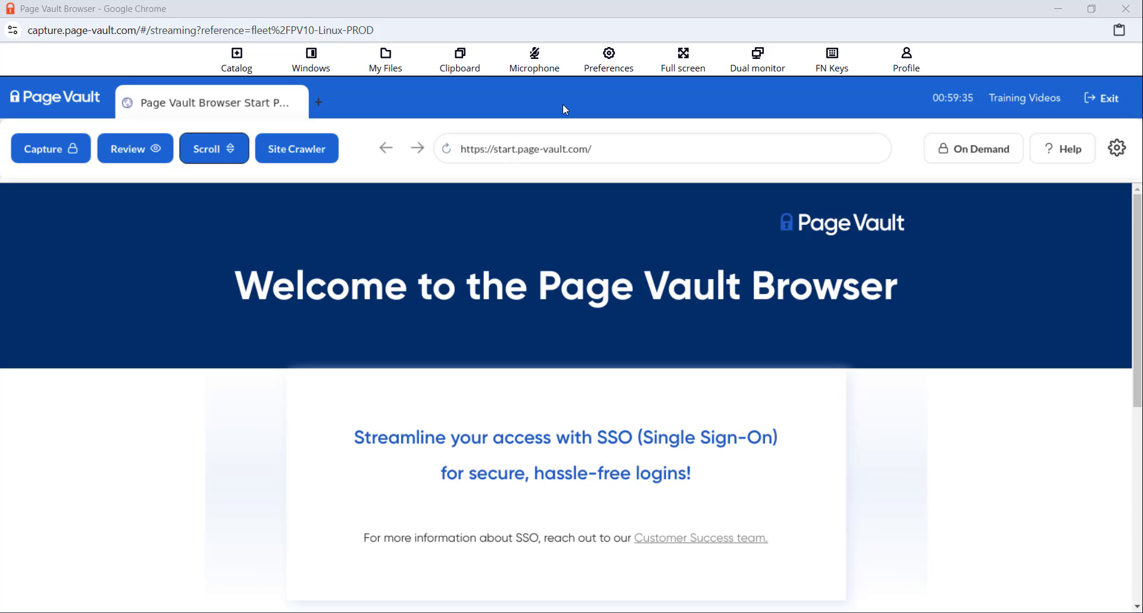
{"action": "left_click", "coordinate": [608, 147]}
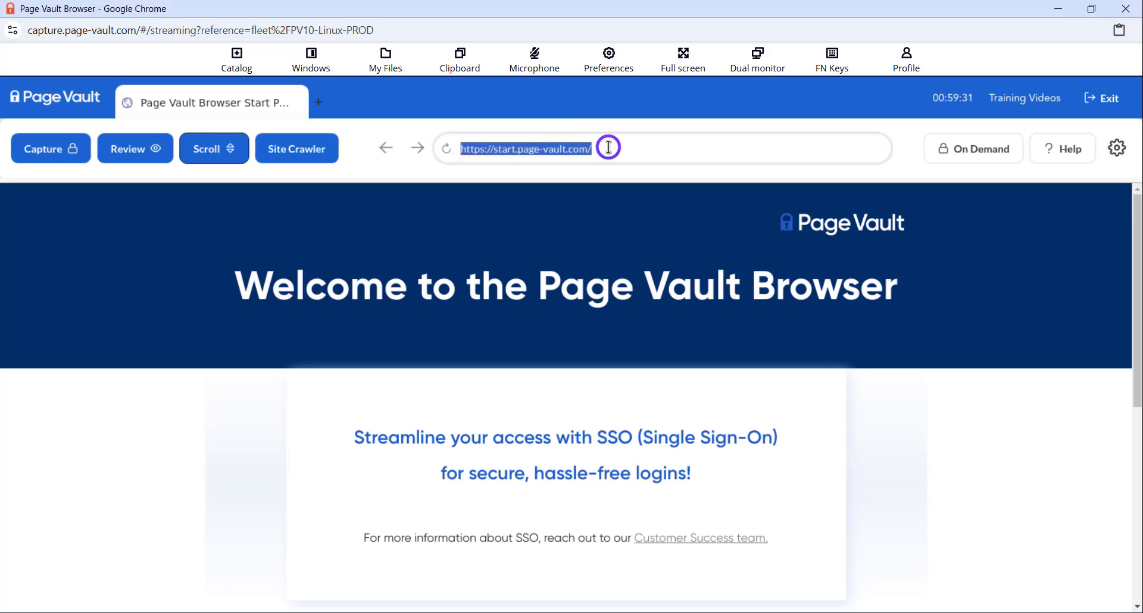
{"action": "type", "text": "haribo.com"}
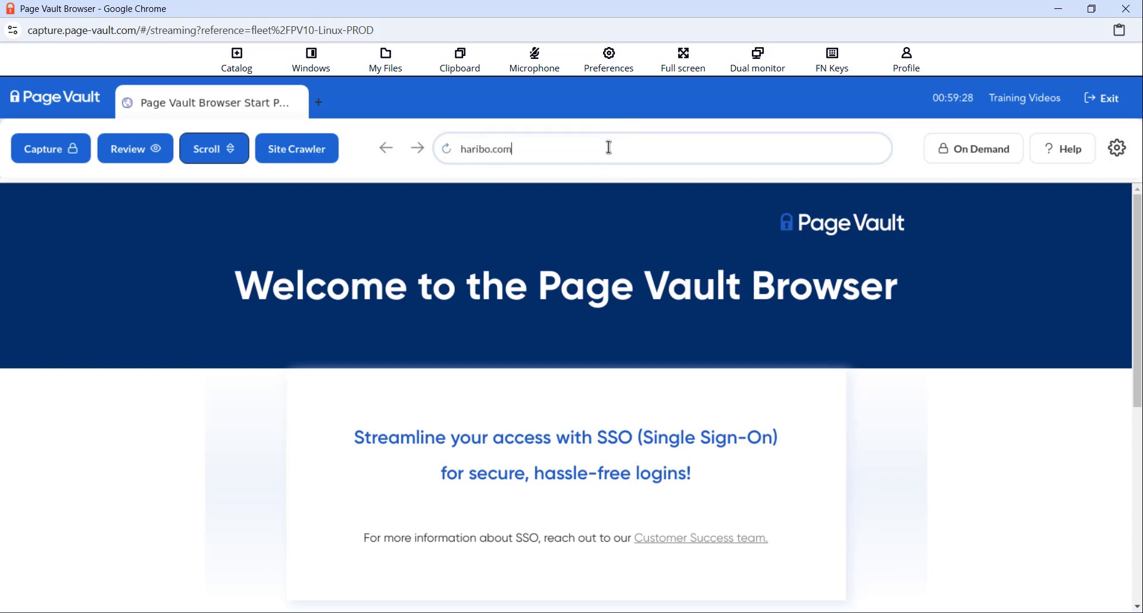
{"action": "key", "text": "Return"}
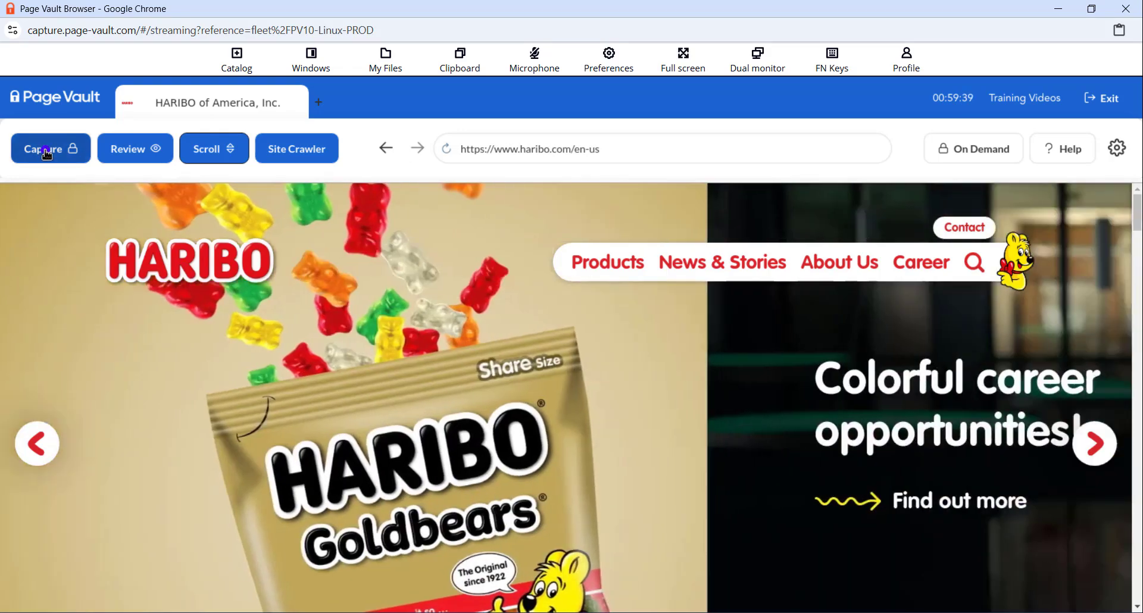
Open the capture options for the HARIBO page and set the save folder to TRAINING VIDEO under Default Folder.
{"action": "left_click", "coordinate": [46, 152]}
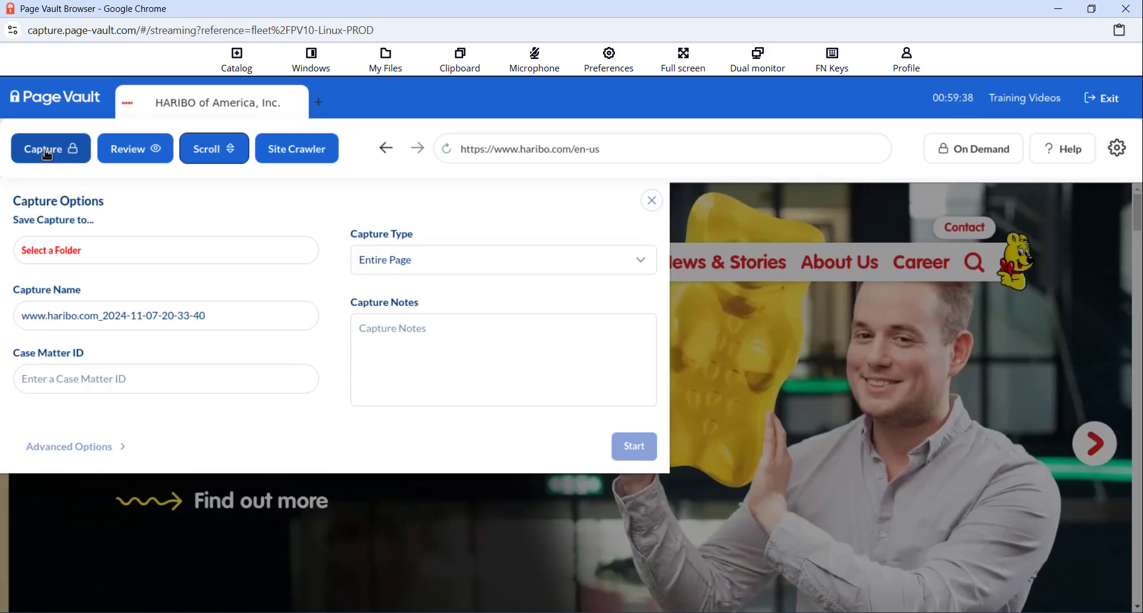
{"action": "left_click", "coordinate": [66, 259]}
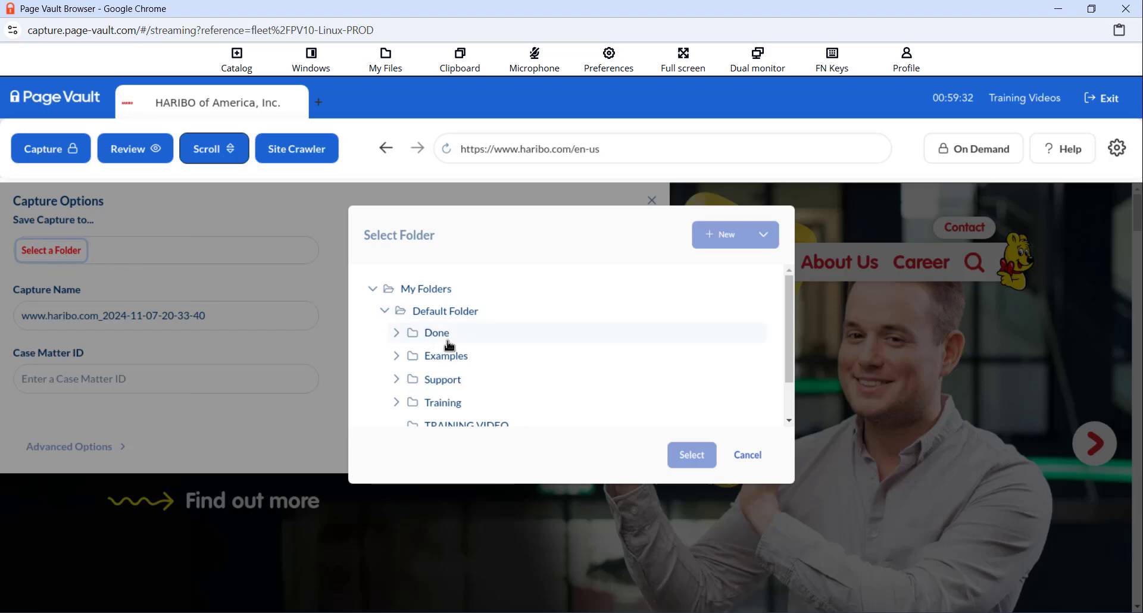
{"action": "scroll", "coordinate": [449, 345], "scroll_direction": "down", "scroll_amount": 1}
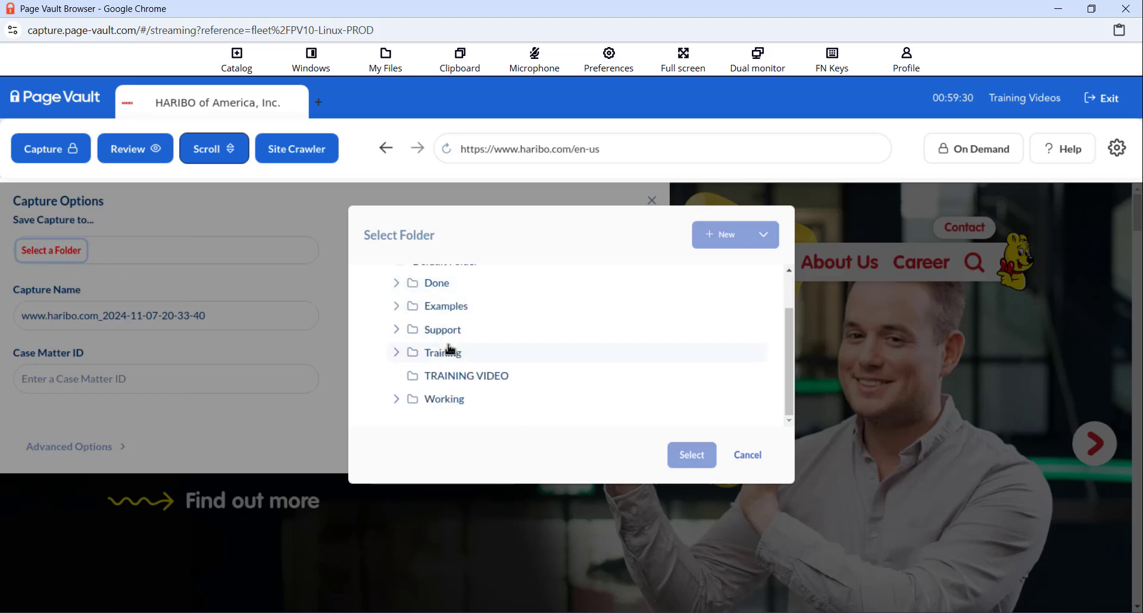
{"action": "left_click", "coordinate": [454, 377]}
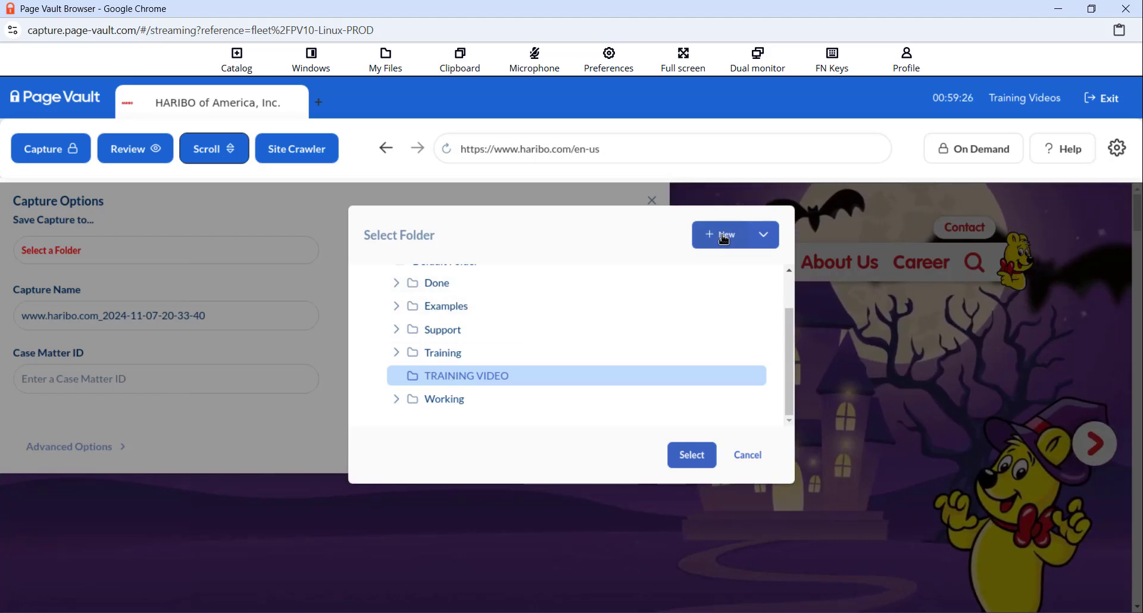
{"action": "left_click", "coordinate": [761, 235]}
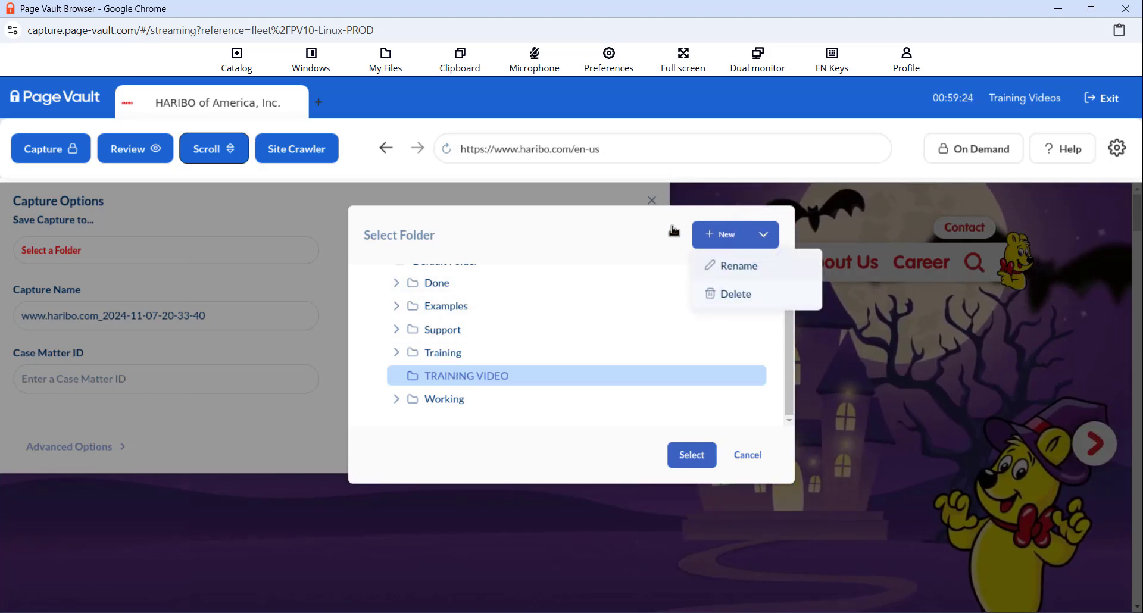
{"action": "left_click", "coordinate": [648, 228]}
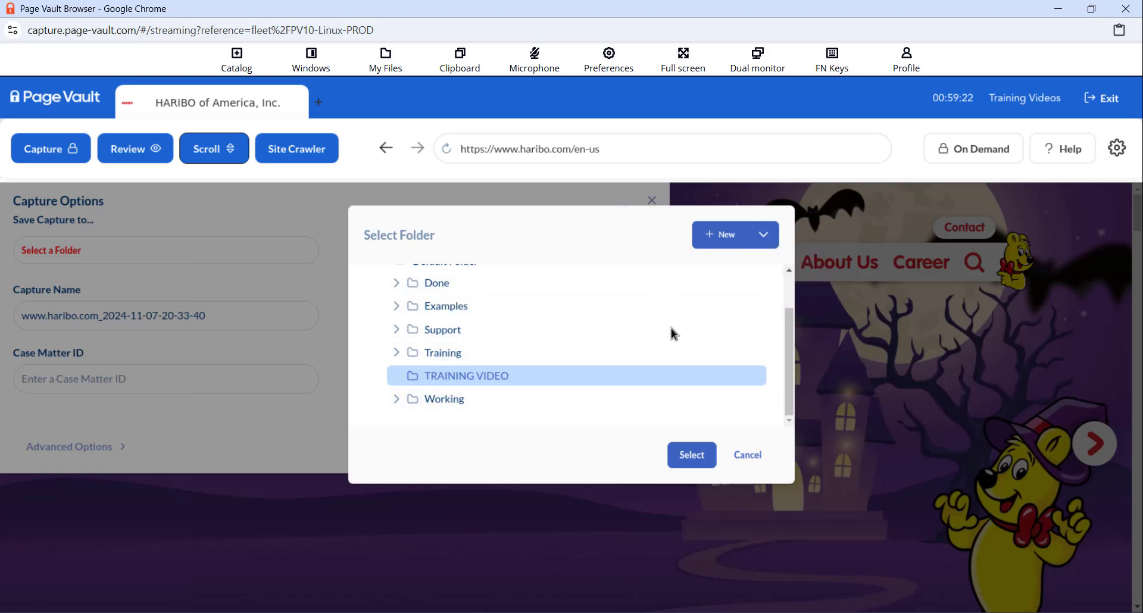
{"action": "left_click", "coordinate": [702, 466]}
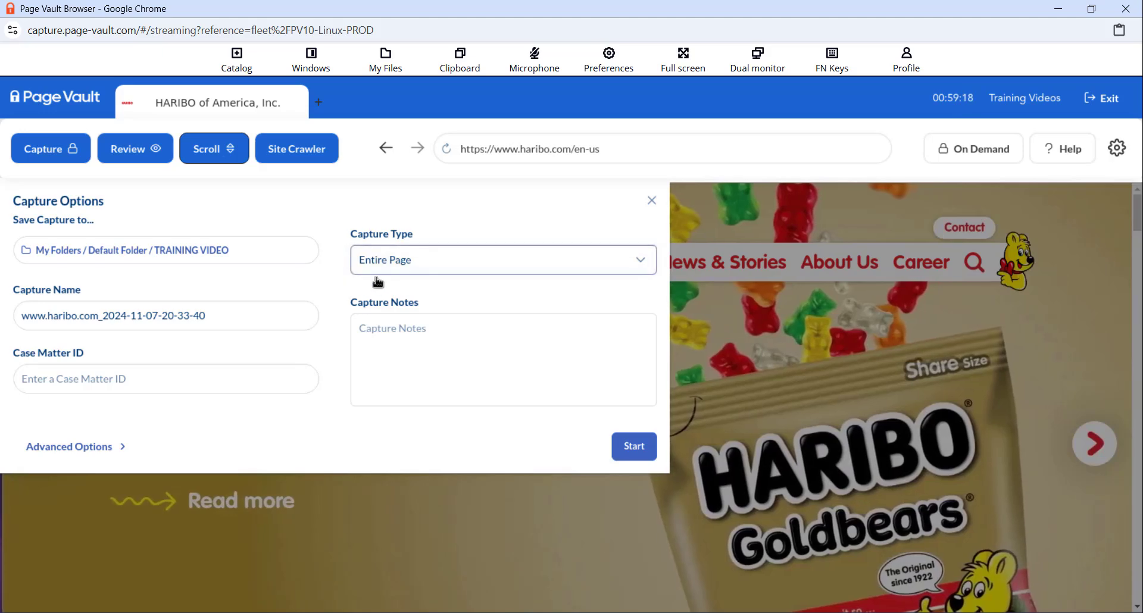
Set the capture type to Entire Page and start the capture of the HARIBO homepage, keeping the default capture name.
{"action": "left_click", "coordinate": [441, 264]}
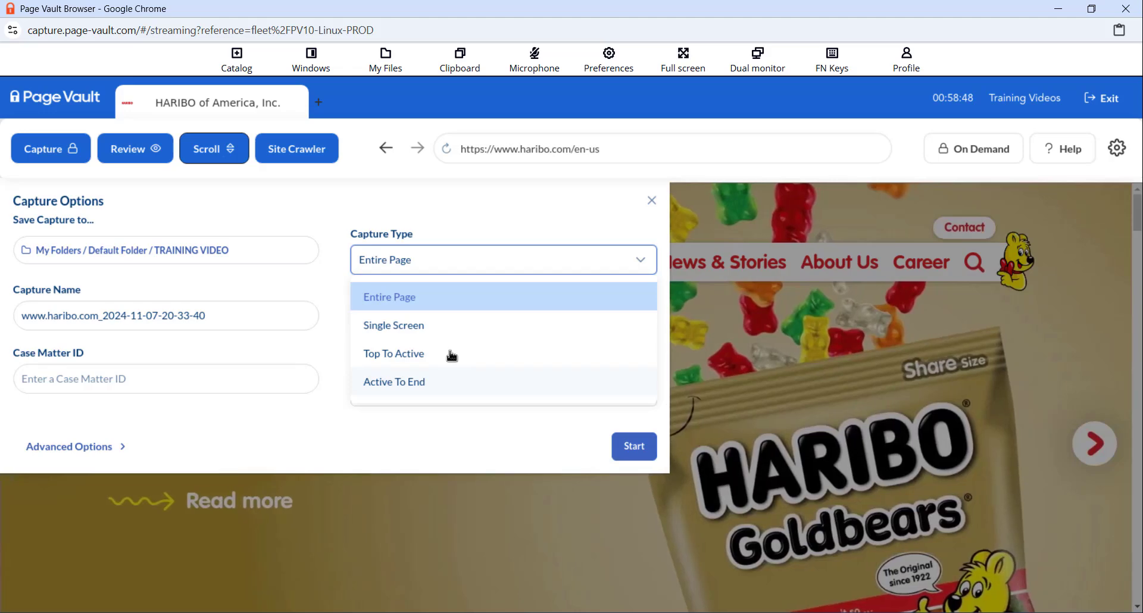
{"action": "left_click", "coordinate": [437, 292]}
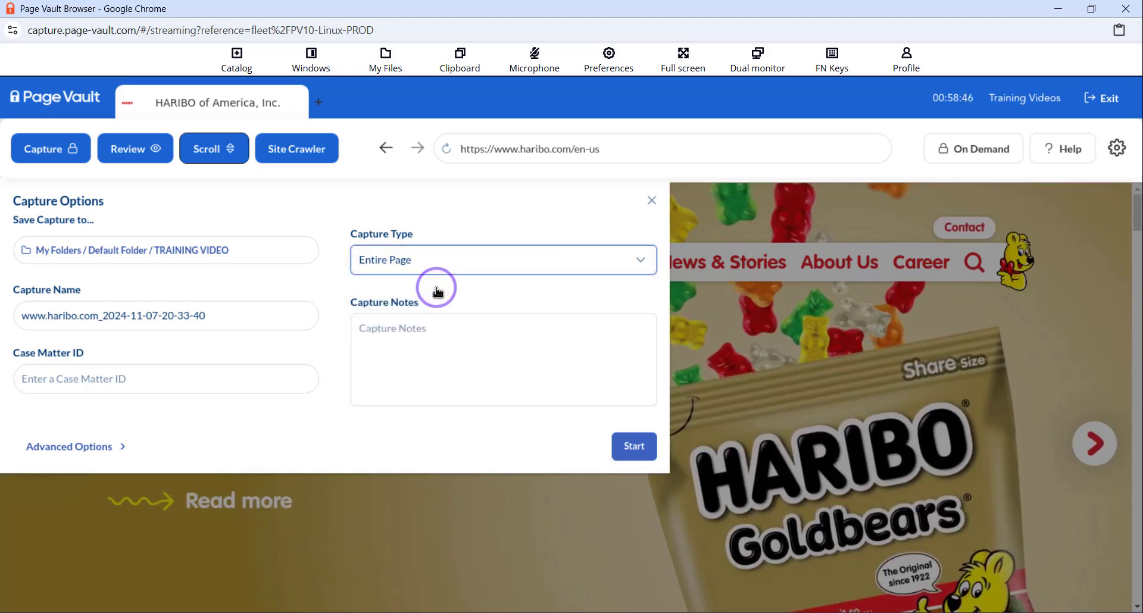
{"action": "left_click", "coordinate": [278, 320]}
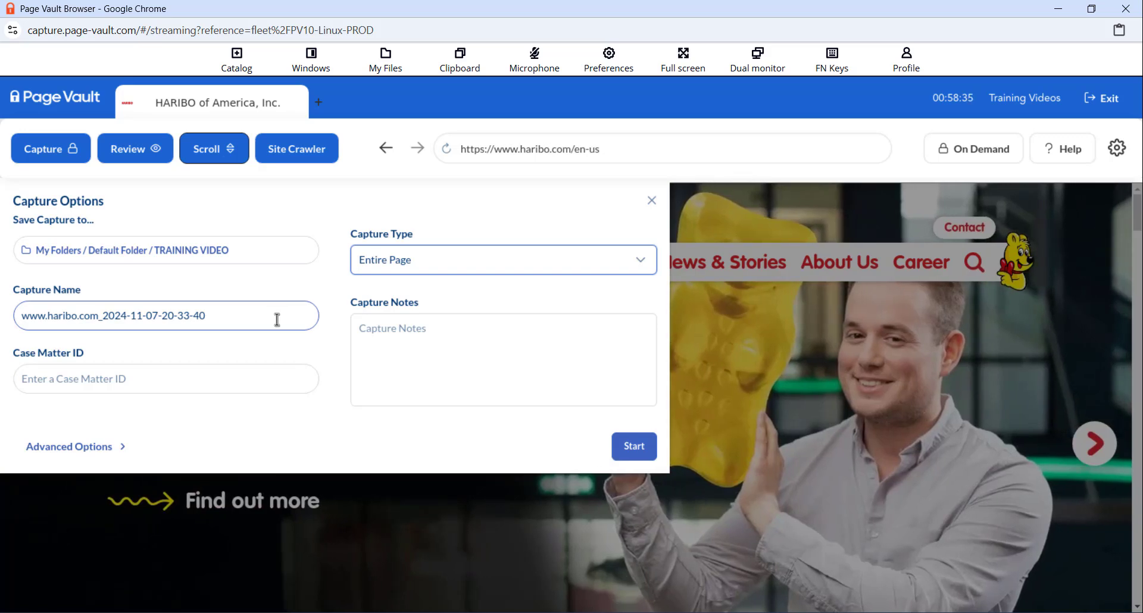
{"action": "left_click", "coordinate": [254, 373]}
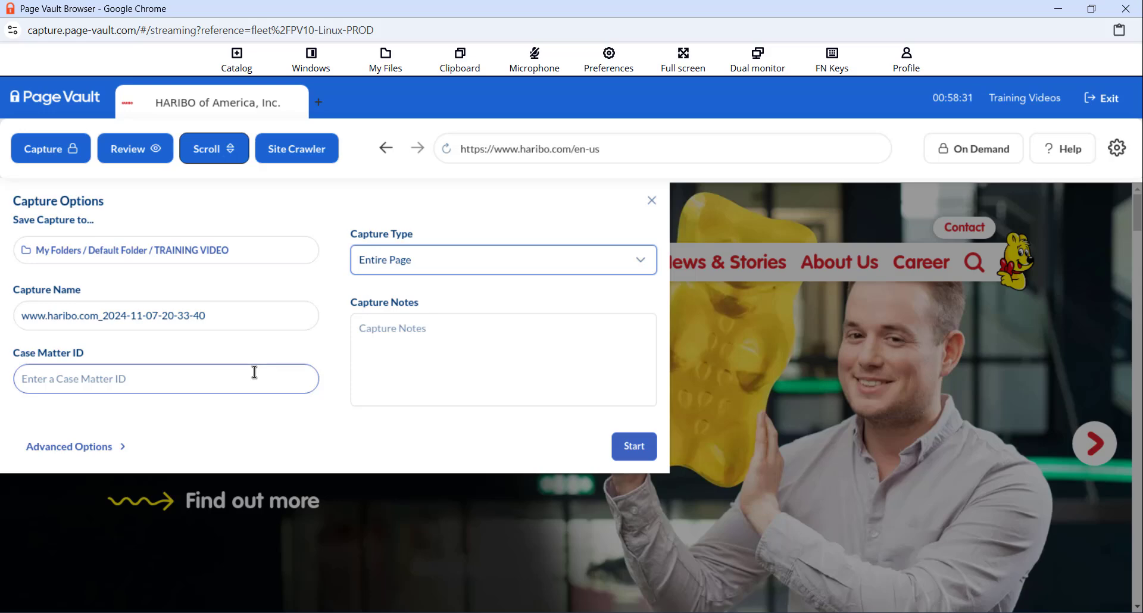
{"action": "left_click", "coordinate": [406, 335]}
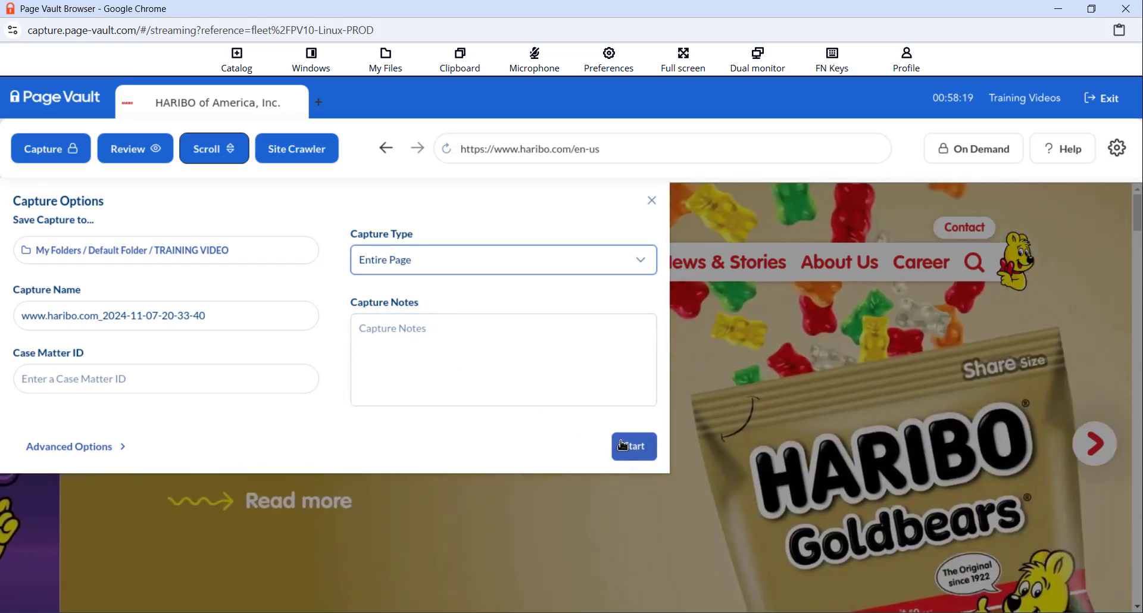
{"action": "left_click", "coordinate": [622, 445]}
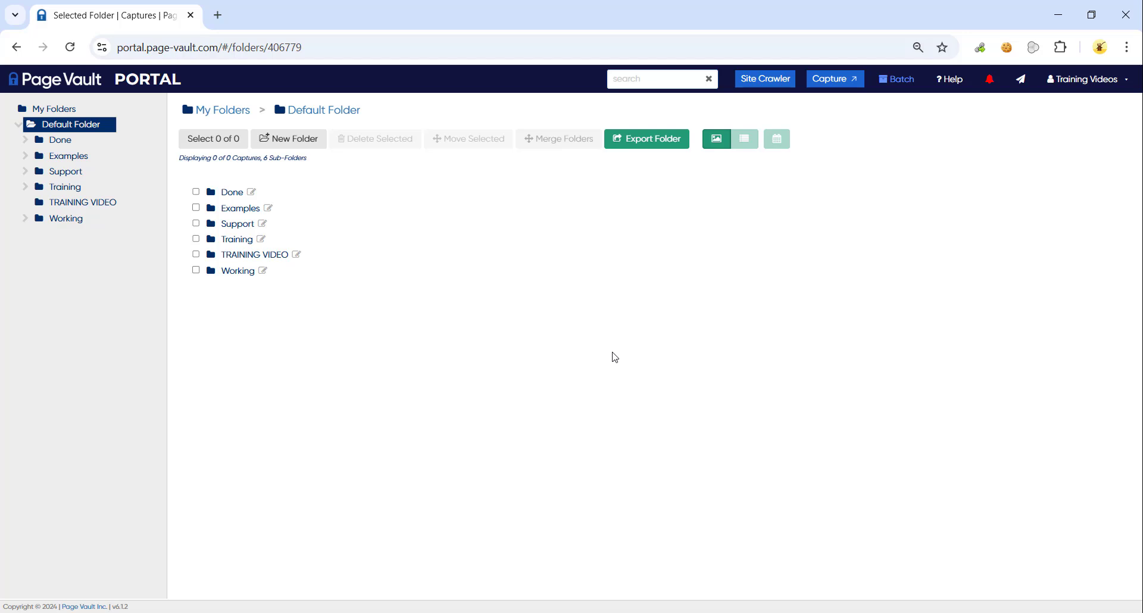
Download the HARIBO capture from the portal's TRAINING VIDEO folder and open the downloaded PDF.
{"action": "left_click", "coordinate": [274, 257]}
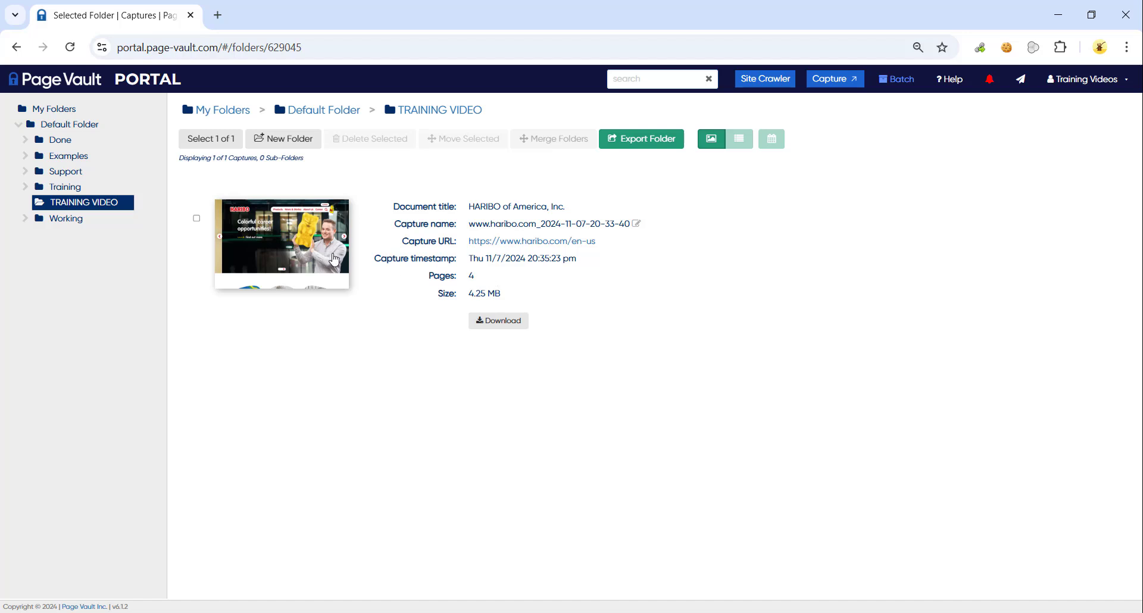
{"action": "left_click", "coordinate": [506, 321]}
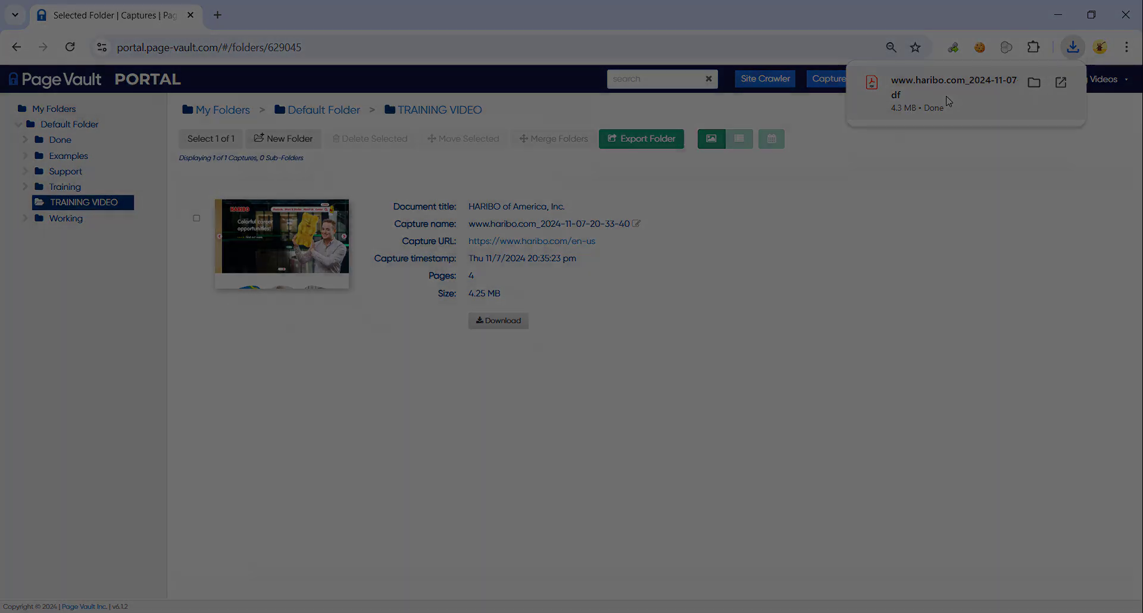
{"action": "left_click", "coordinate": [948, 100]}
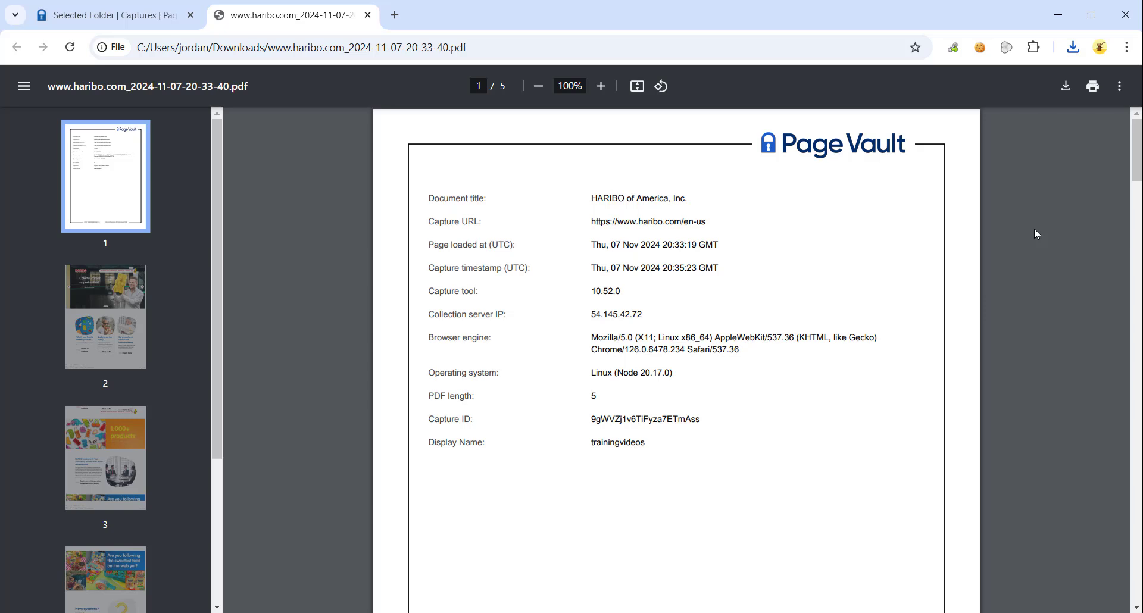
Examine the captured PDF from its metadata cover page through the HARIBO webpage pages and their footers.
{"action": "scroll", "coordinate": [1036, 233], "scroll_direction": "down", "scroll_amount": 10}
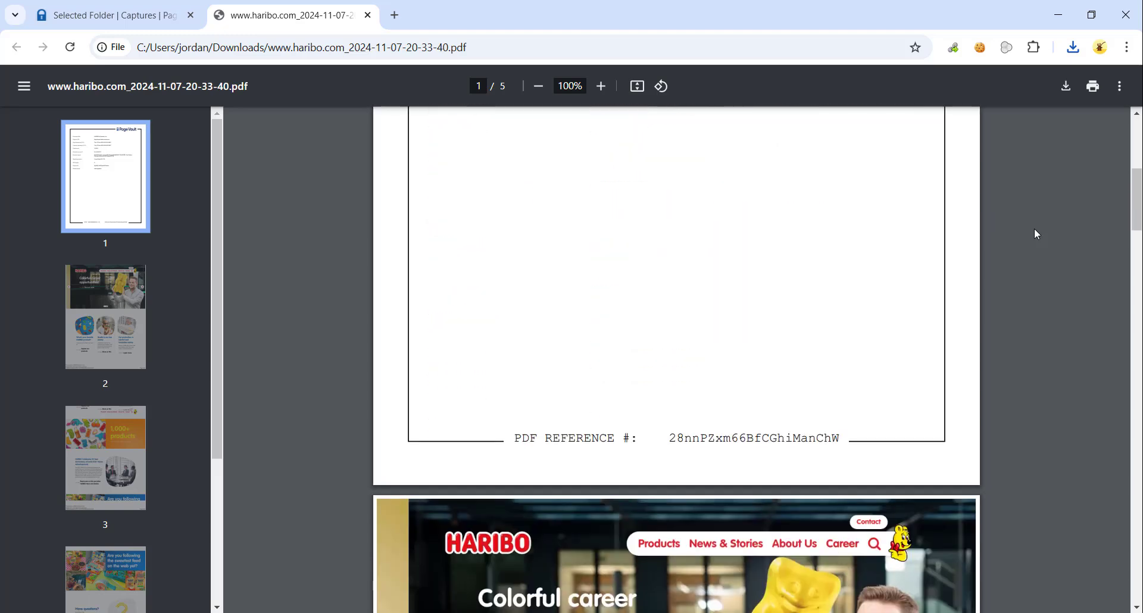
{"action": "scroll", "coordinate": [1034, 229], "scroll_direction": "down", "scroll_amount": 8}
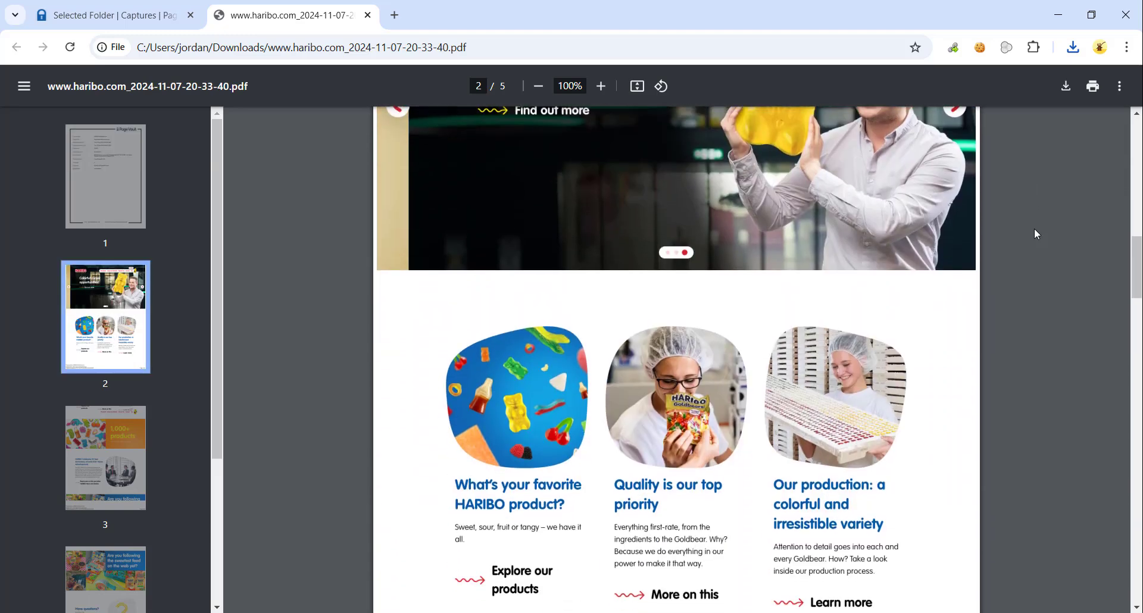
{"action": "scroll", "coordinate": [1036, 234], "scroll_direction": "down", "scroll_amount": 6}
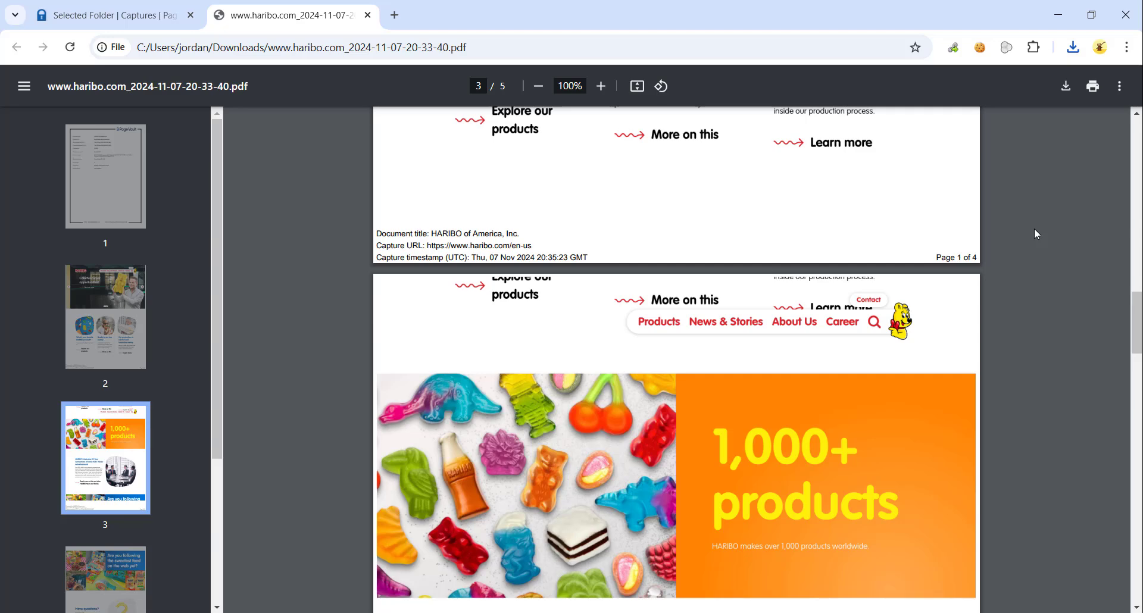
{"action": "scroll", "coordinate": [1034, 234], "scroll_direction": "down", "scroll_amount": 7}
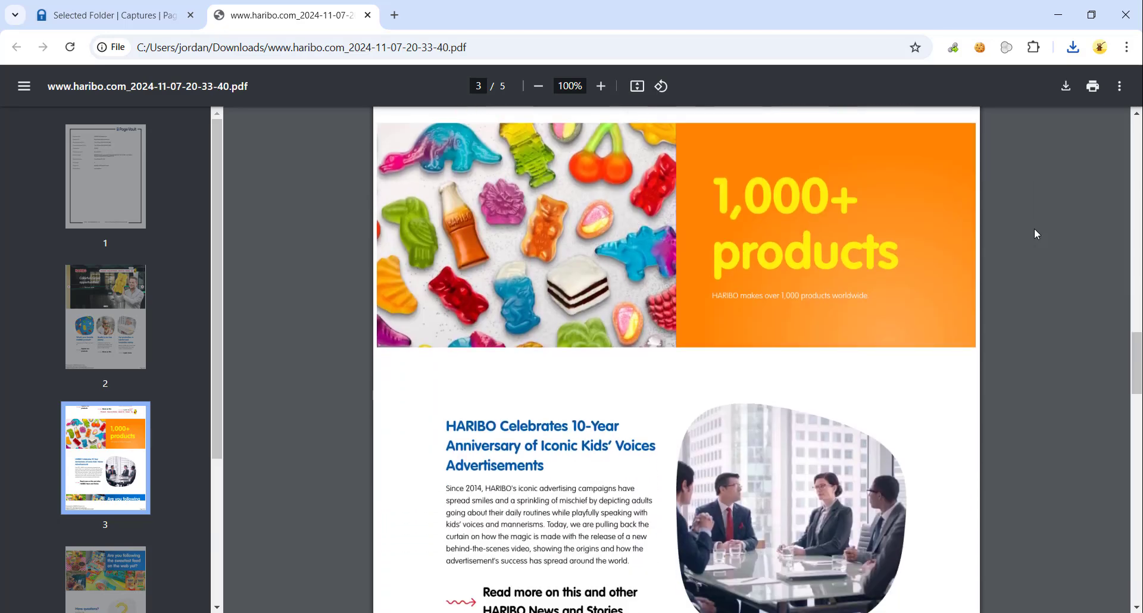
{"action": "scroll", "coordinate": [1036, 233], "scroll_direction": "down", "scroll_amount": 12}
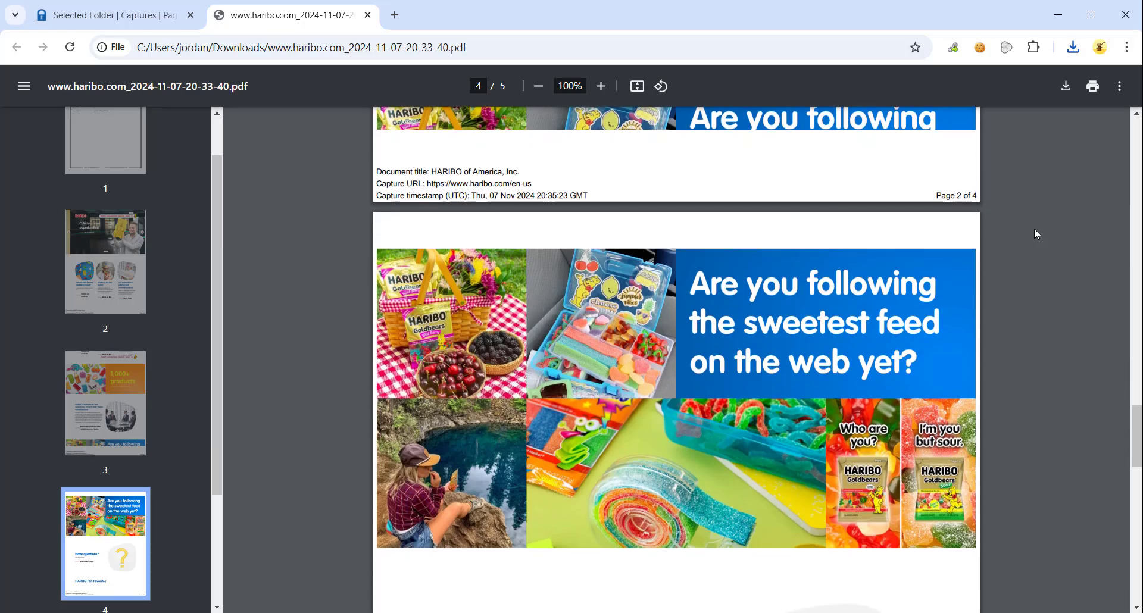
{"action": "scroll", "coordinate": [1034, 233], "scroll_direction": "down", "scroll_amount": 15}
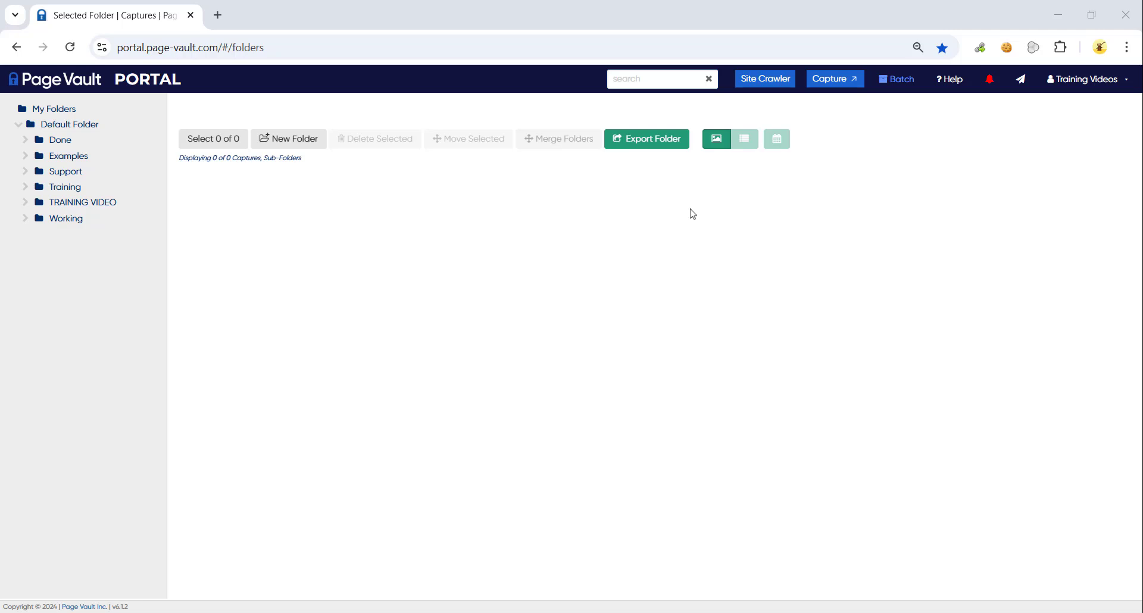
Create a new batch job request in the portal for the Web pages job type.
{"action": "left_click", "coordinate": [908, 86]}
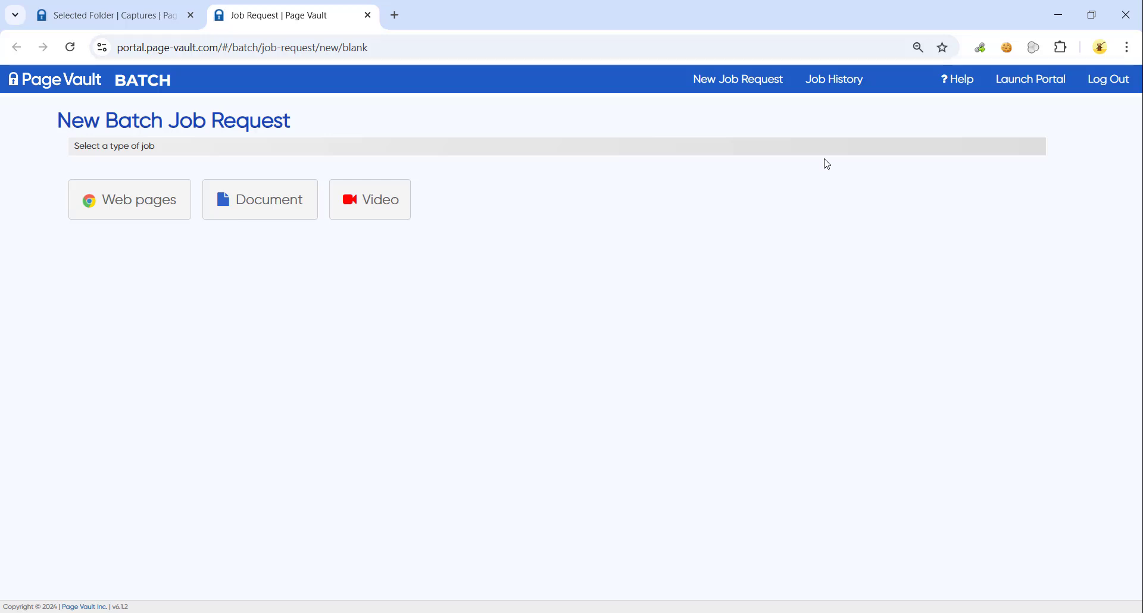
{"action": "left_click", "coordinate": [182, 199]}
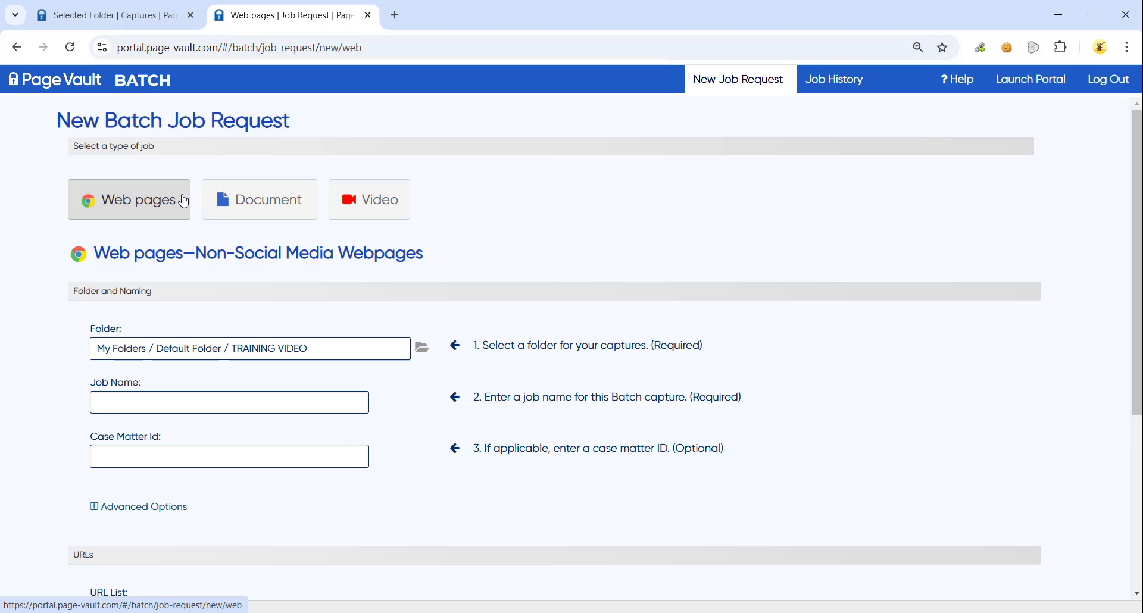
{"action": "scroll", "coordinate": [183, 201], "scroll_direction": "down", "scroll_amount": 2}
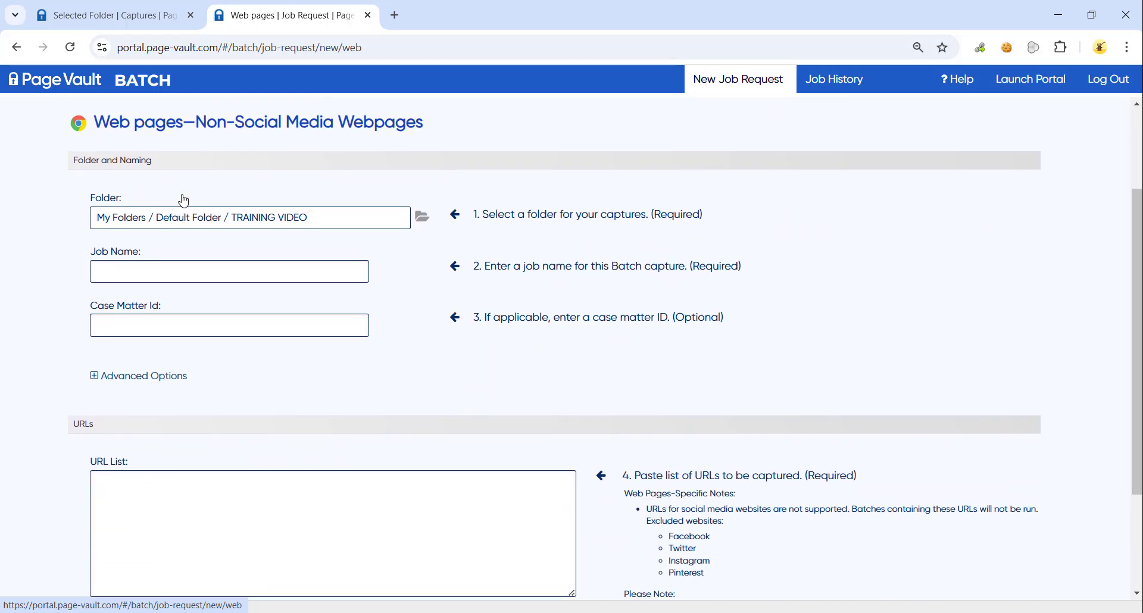
Select TRAINING VIDEO as the batch job's capture folder and name the job Webpages.
{"action": "left_click", "coordinate": [422, 218]}
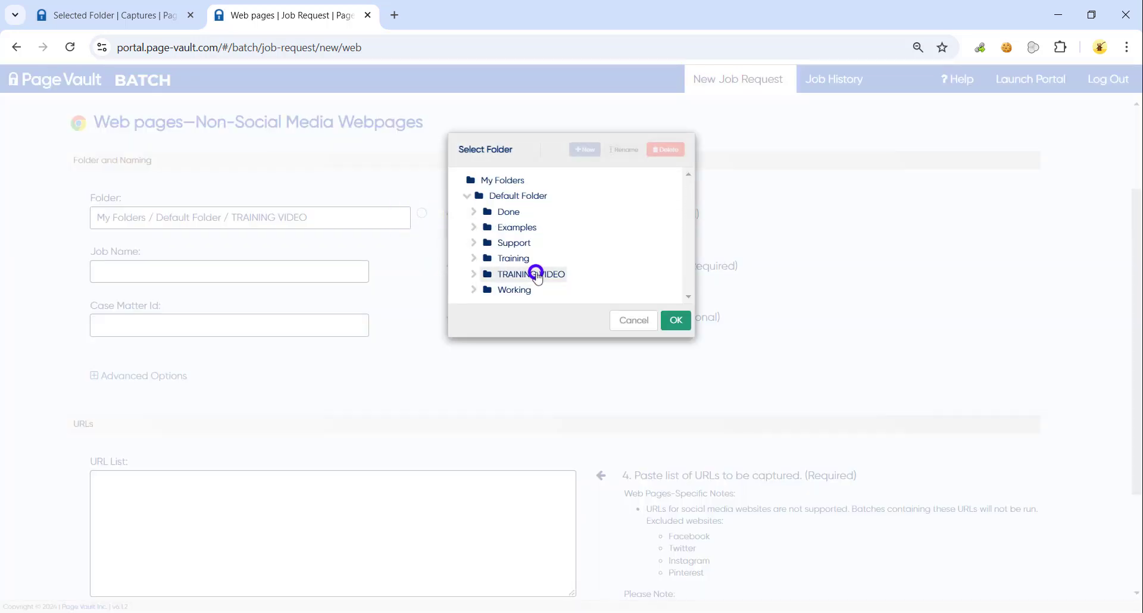
{"action": "left_click", "coordinate": [536, 275]}
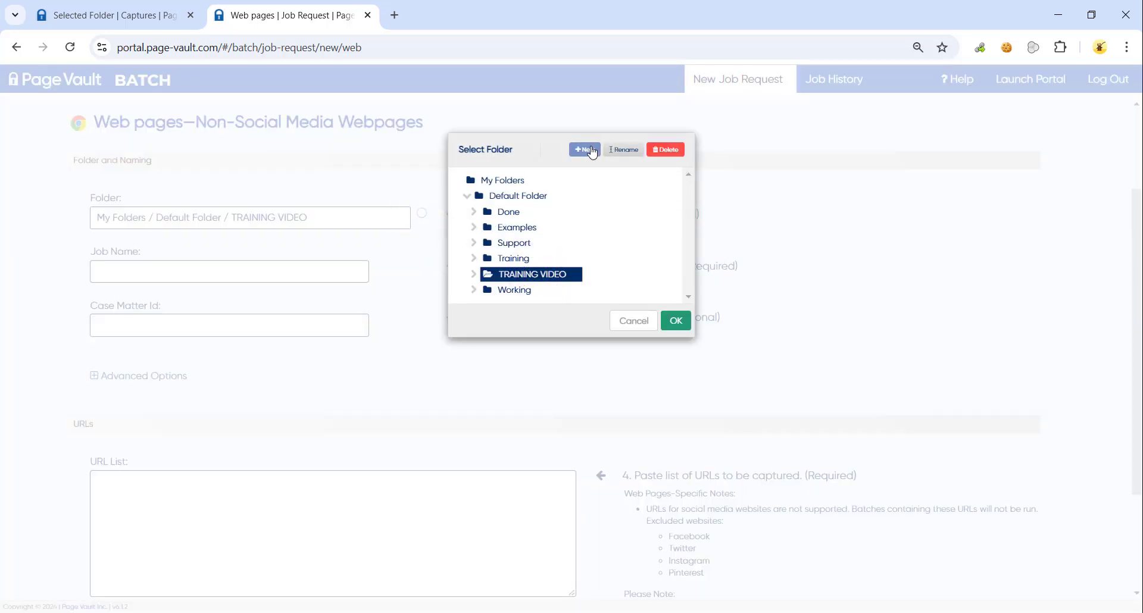
{"action": "left_click", "coordinate": [680, 320]}
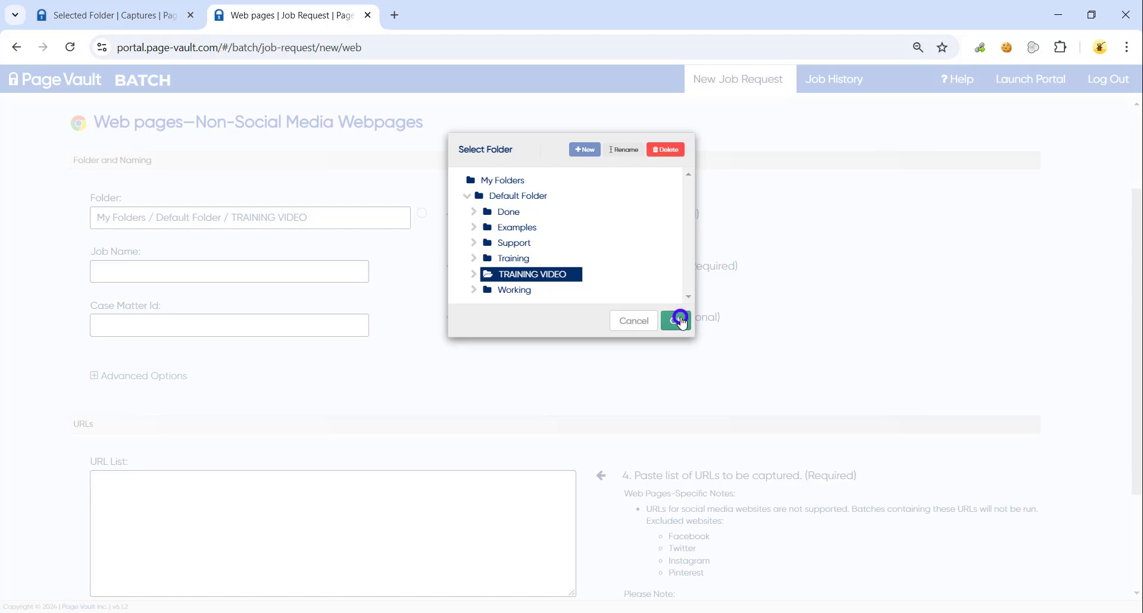
{"action": "left_click", "coordinate": [355, 268]}
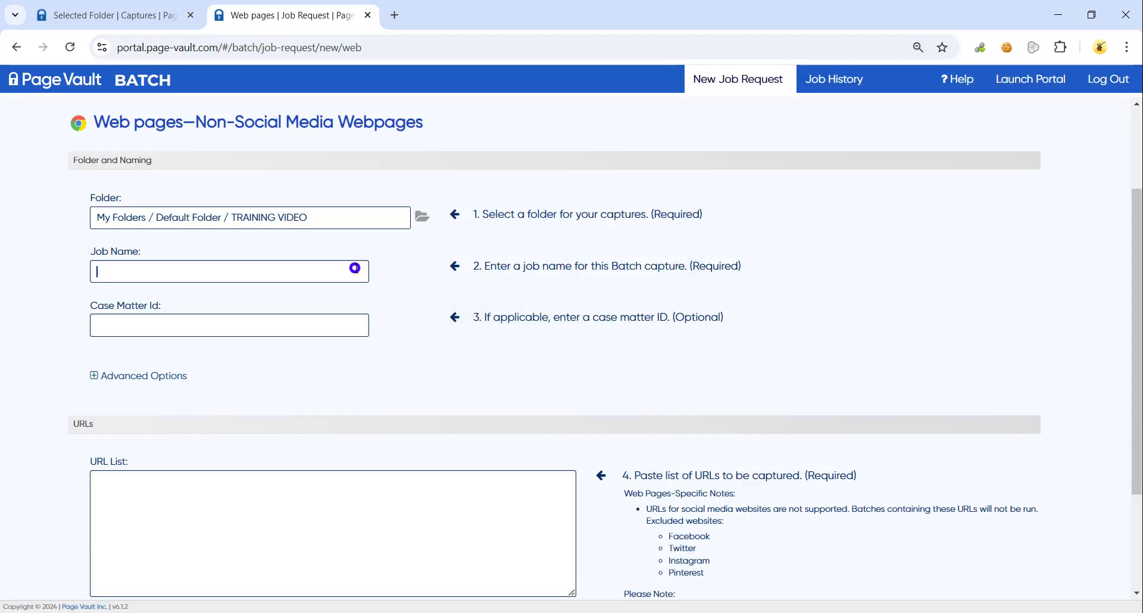
{"action": "type", "text": "Webpages"}
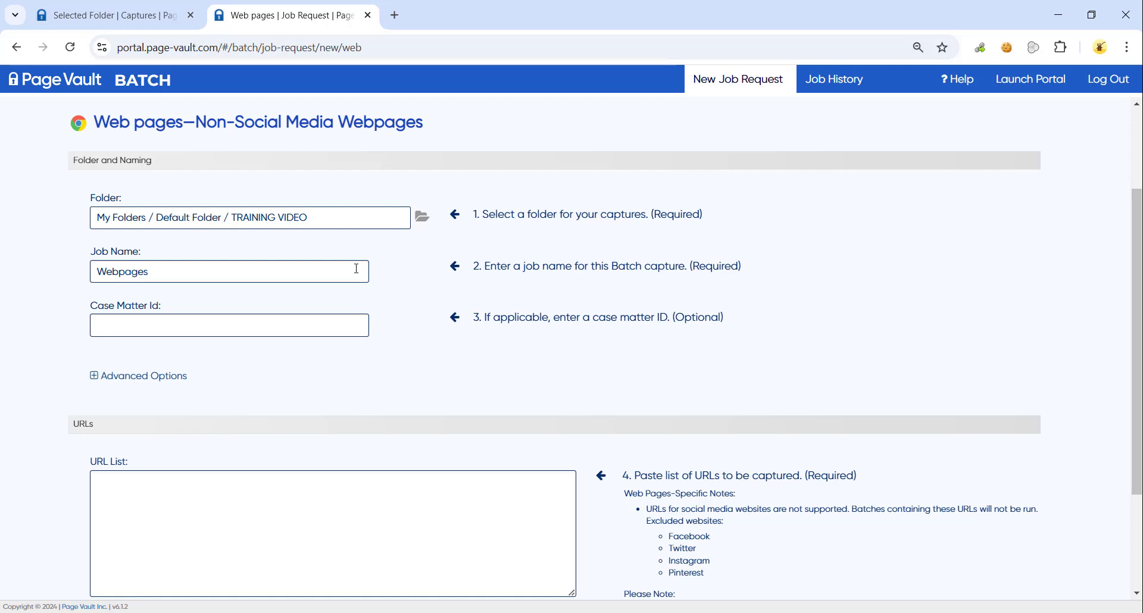
Paste the list of HARIBO web page URLs into the batch job's URL list, leaving the Case Matter Id blank.
{"action": "key", "text": "Tab"}
{"action": "left_click", "coordinate": [303, 483]}
{"action": "scroll", "coordinate": [303, 483], "scroll_direction": "down", "scroll_amount": 2}
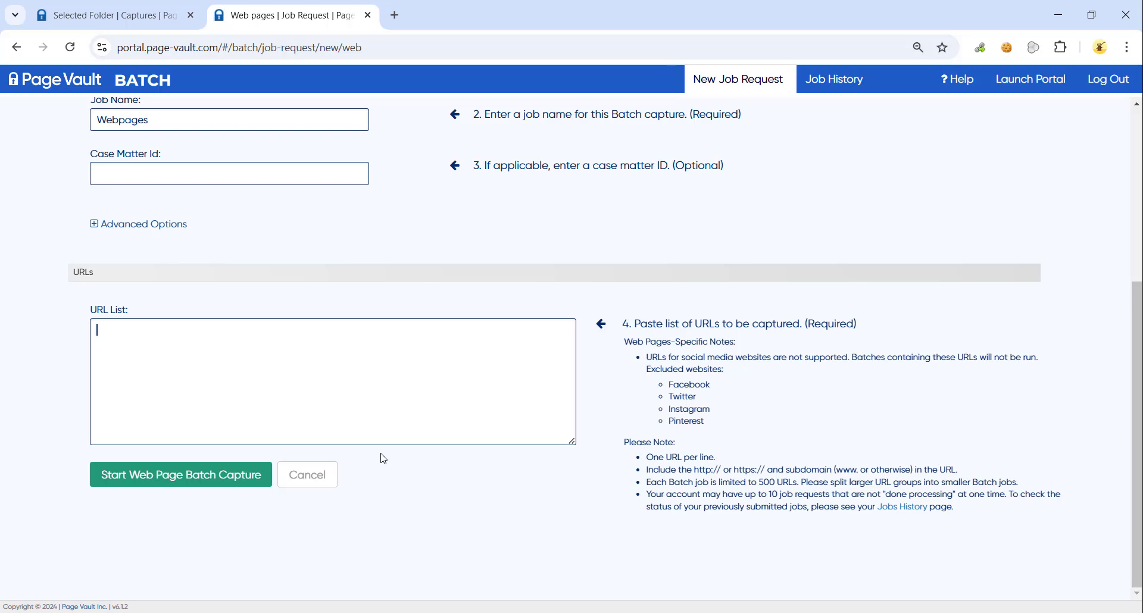
{"action": "key", "text": "ctrl+v"}
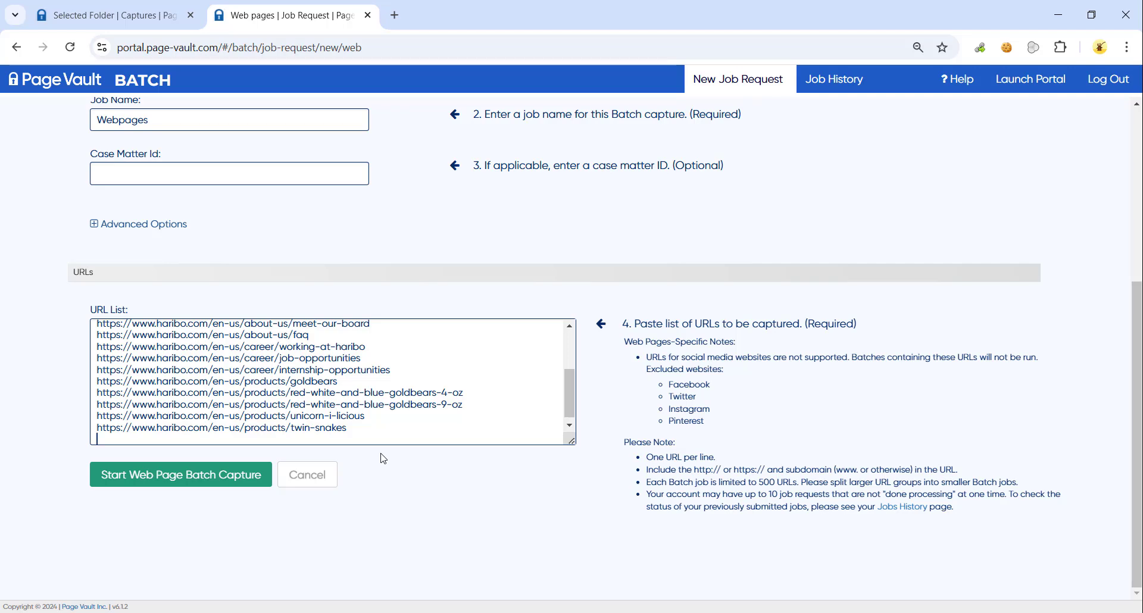
{"action": "scroll", "coordinate": [420, 393], "scroll_direction": "up", "scroll_amount": 3}
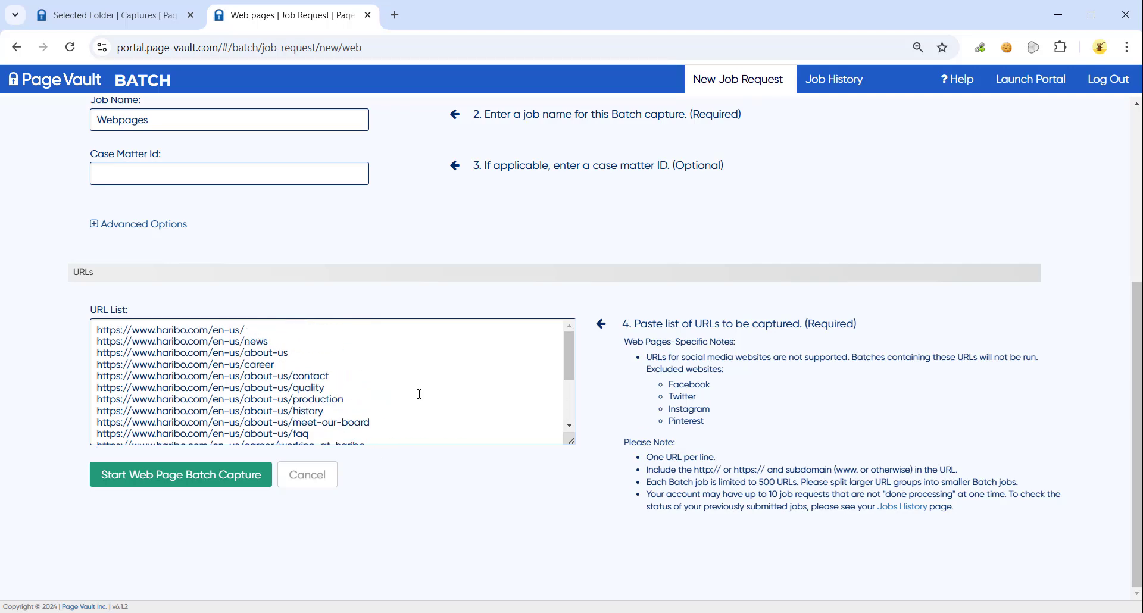
{"action": "left_click", "coordinate": [345, 328]}
{"action": "left_click", "coordinate": [345, 342]}
{"action": "left_click", "coordinate": [343, 353]}
{"action": "left_click", "coordinate": [339, 364]}
{"action": "left_click_drag", "start_coordinate": [340, 364], "coordinate": [119, 315]}
{"action": "left_click", "coordinate": [119, 314]}
{"action": "left_click", "coordinate": [103, 329]}
{"action": "double_click", "coordinate": [107, 329]}
{"action": "left_click", "coordinate": [178, 291]}
{"action": "left_click", "coordinate": [181, 477]}
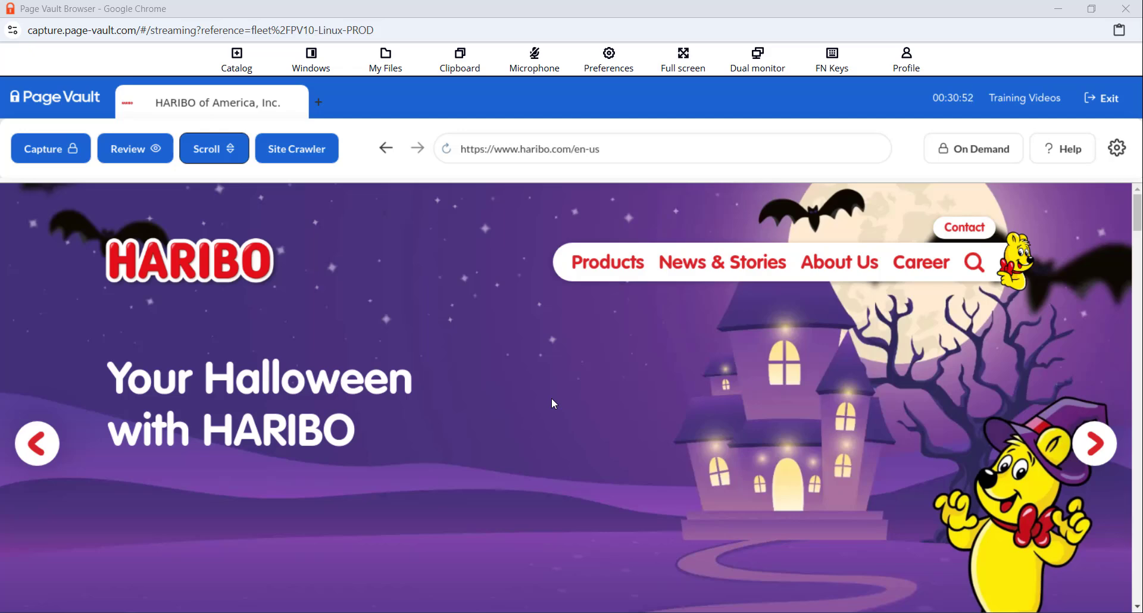
Start a Crawl & Capture site crawl of the HARIBO website, saving to the TRAINING VIDEO folder.
{"action": "left_click", "coordinate": [324, 154]}
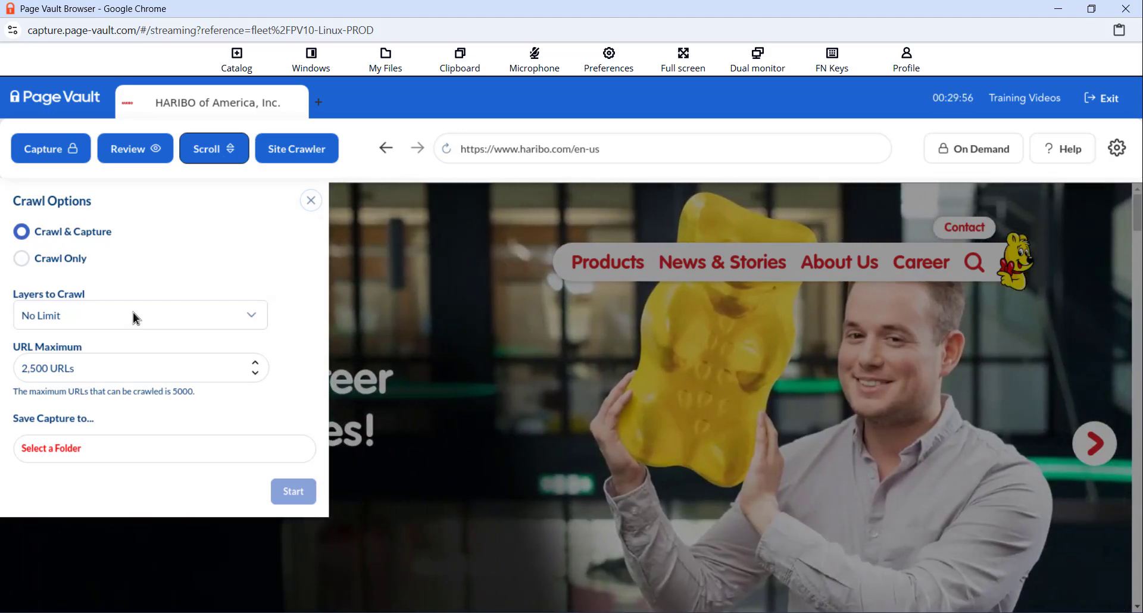
{"action": "left_click", "coordinate": [62, 450]}
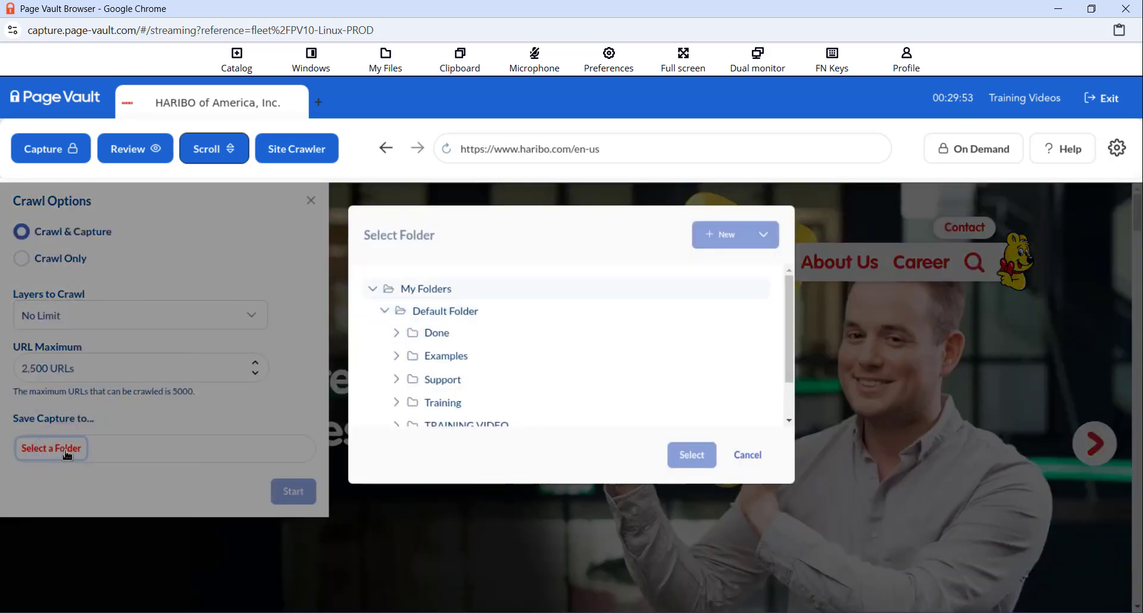
{"action": "left_click", "coordinate": [473, 424]}
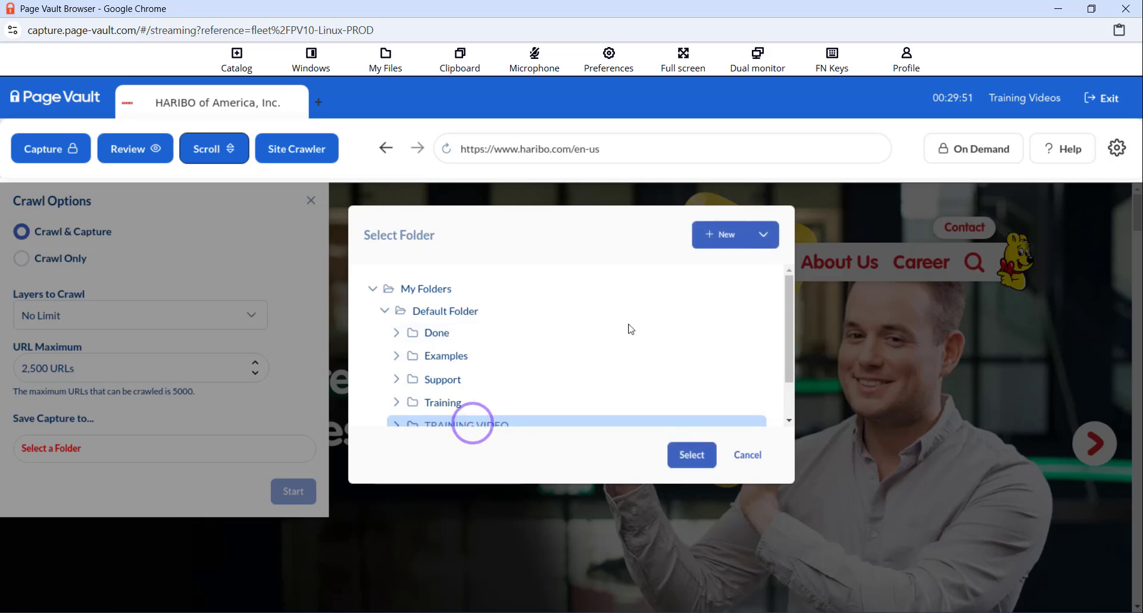
{"action": "left_click", "coordinate": [761, 235]}
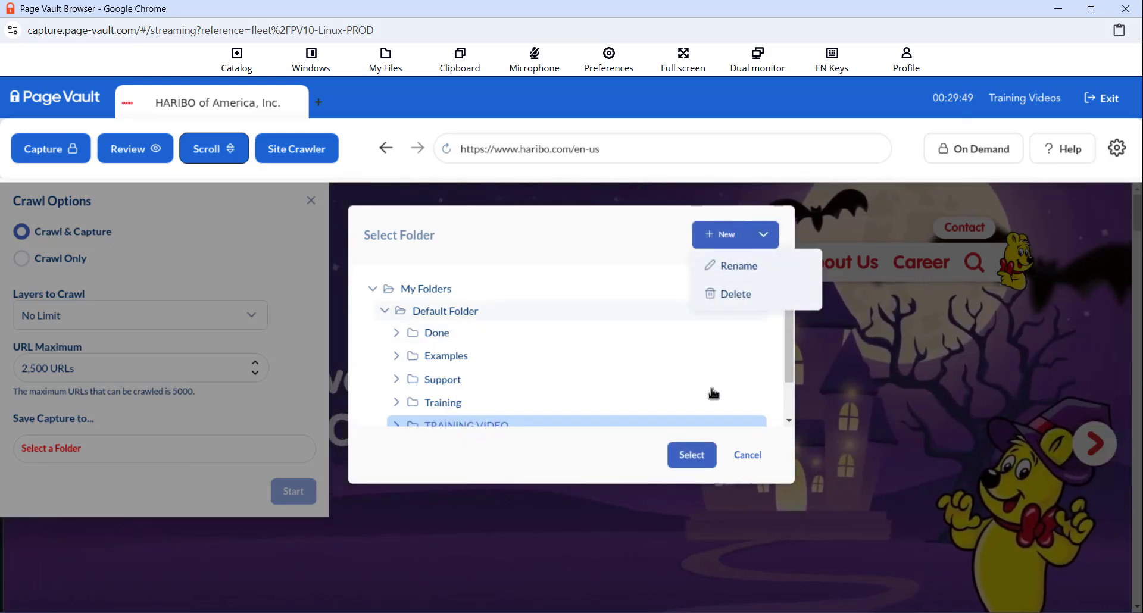
{"action": "left_click", "coordinate": [690, 455]}
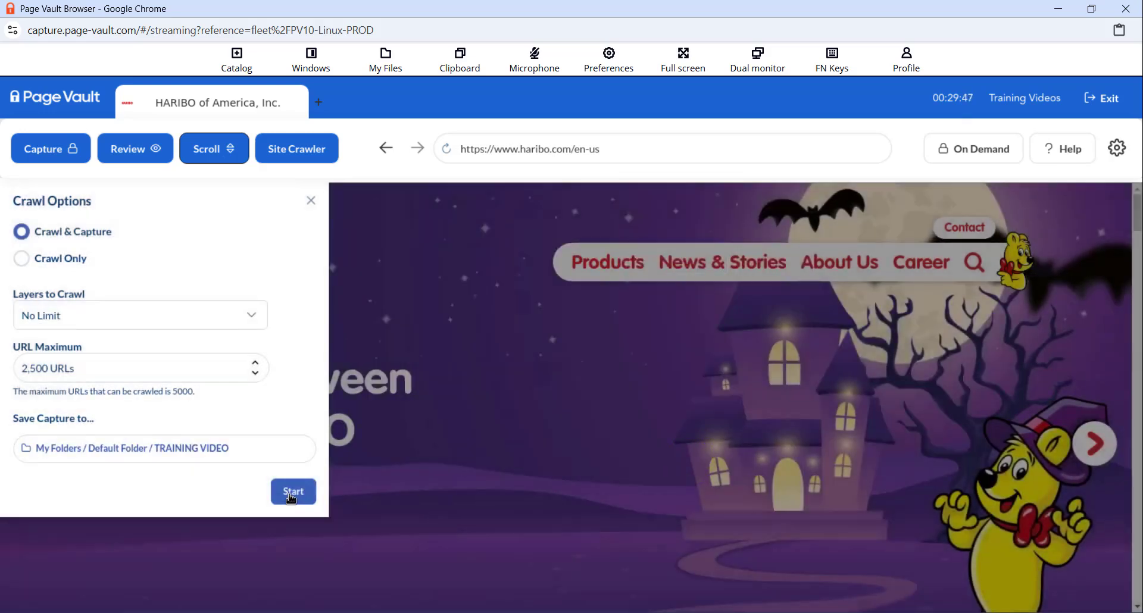
{"action": "left_click", "coordinate": [290, 495]}
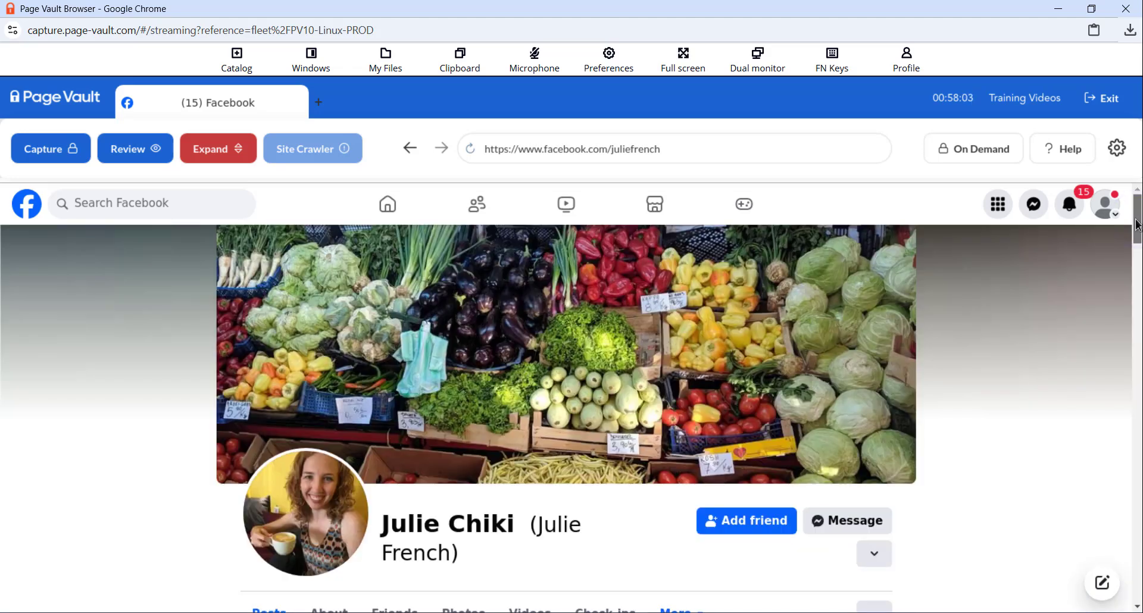
Open the Facebook profile's Expand options for Post by Post capture and choose Scrape & capture with videos.
{"action": "left_click_drag", "start_coordinate": [1136, 225], "coordinate": [1133, 562]}
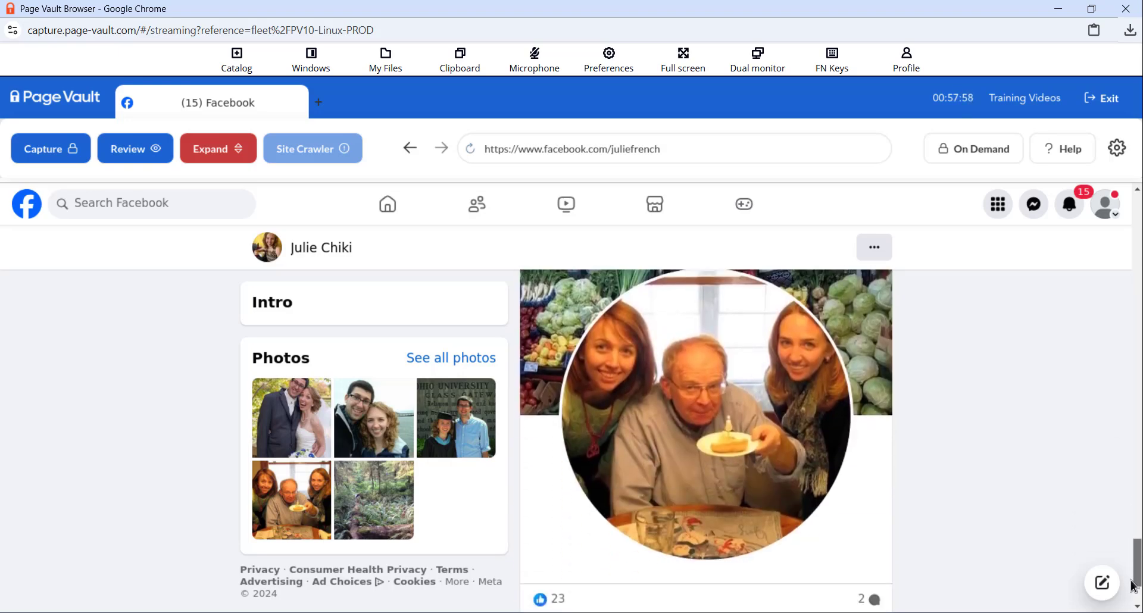
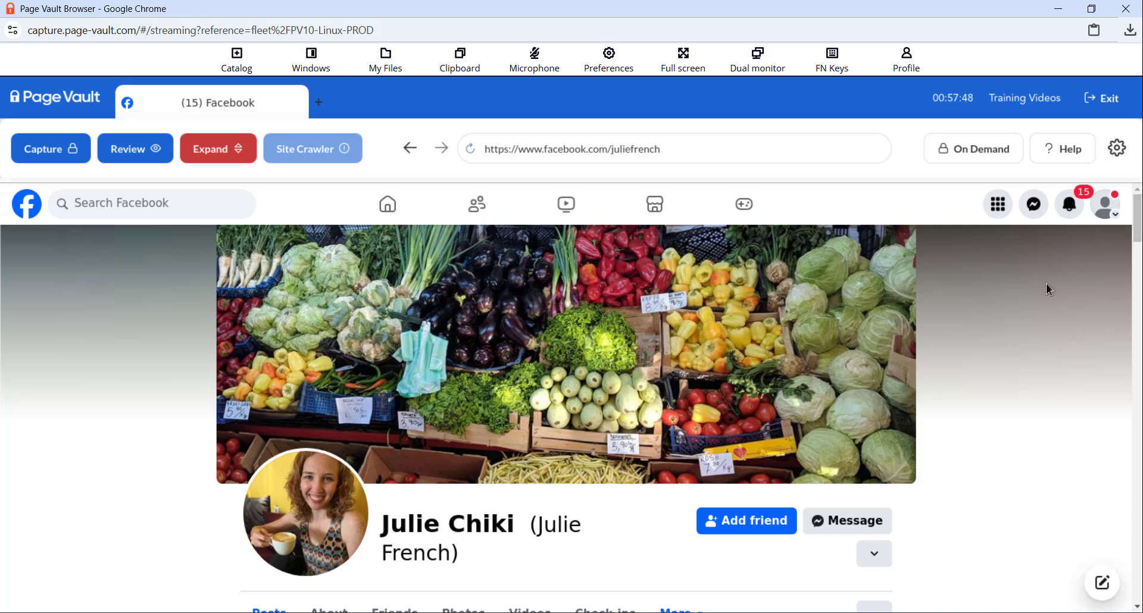
{"action": "left_click", "coordinate": [244, 152]}
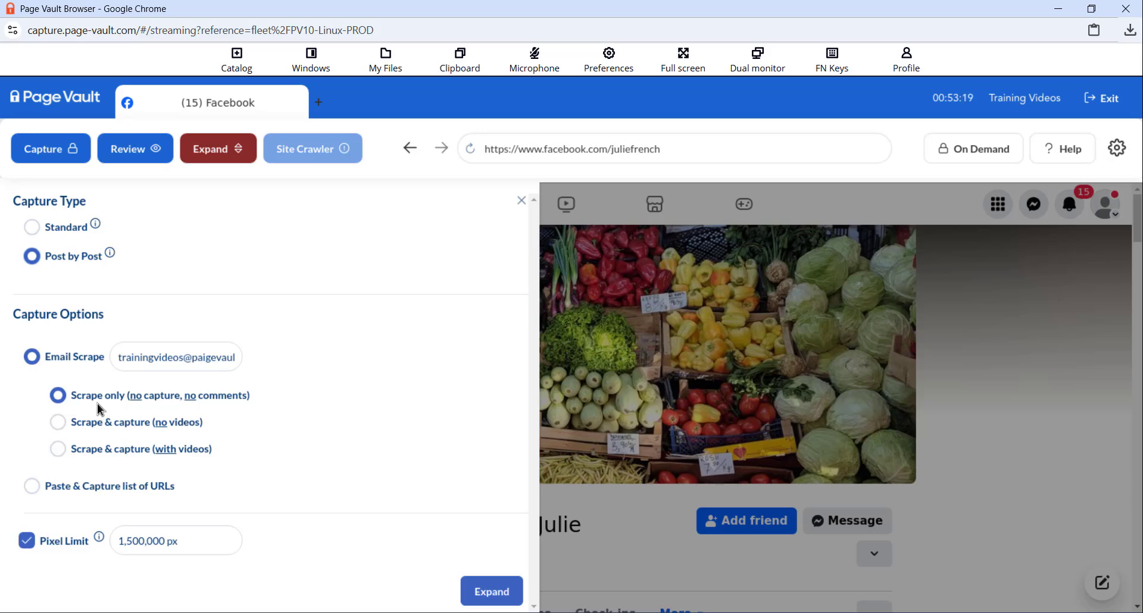
{"action": "left_click", "coordinate": [57, 423]}
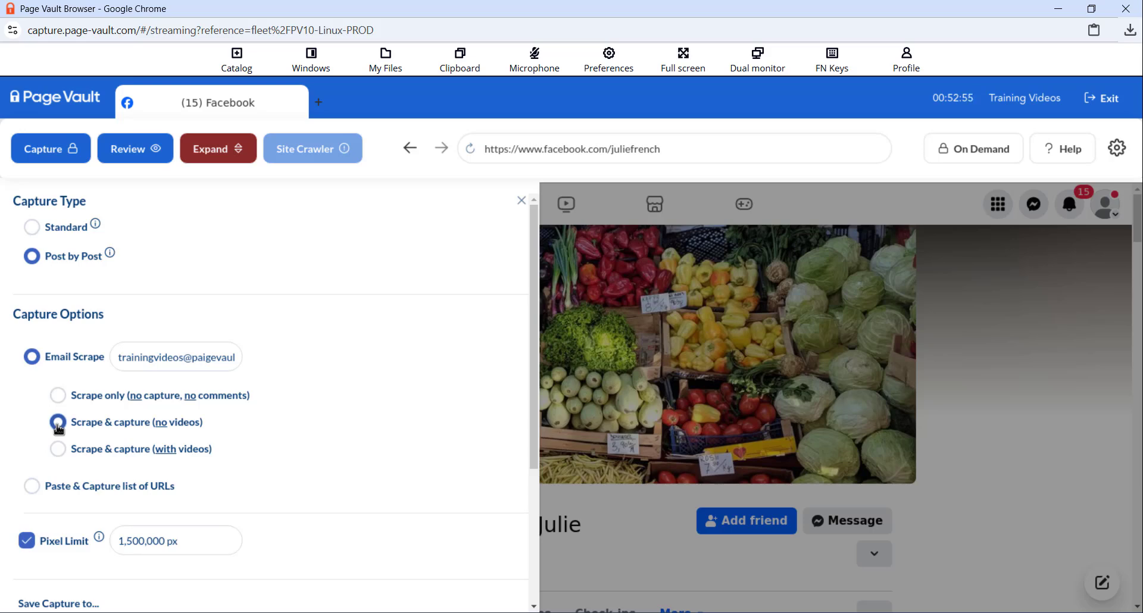
{"action": "left_click", "coordinate": [58, 450]}
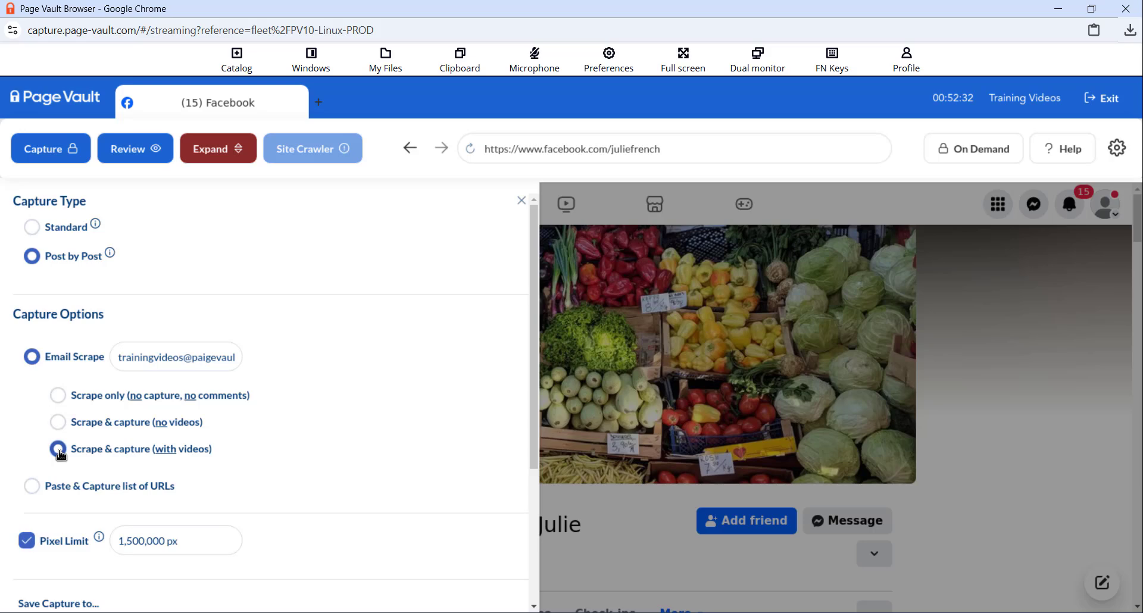
Switch to Paste & Capture list of URLs, paste the Facebook post URLs, and start Expand and Capture.
{"action": "left_click", "coordinate": [31, 486]}
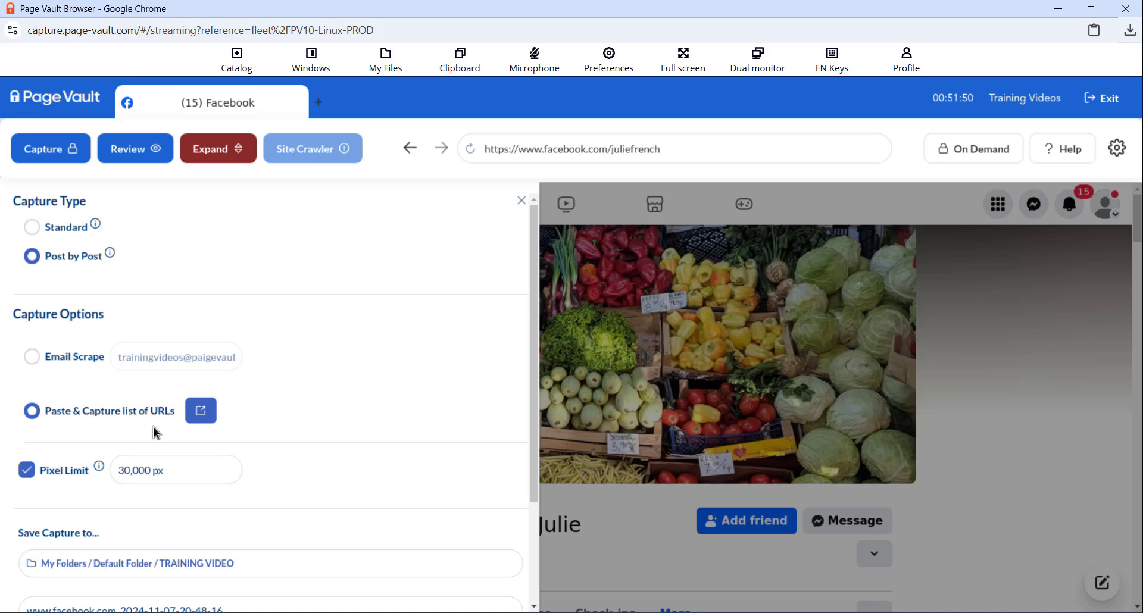
{"action": "left_click", "coordinate": [198, 414]}
{"action": "left_click", "coordinate": [436, 344]}
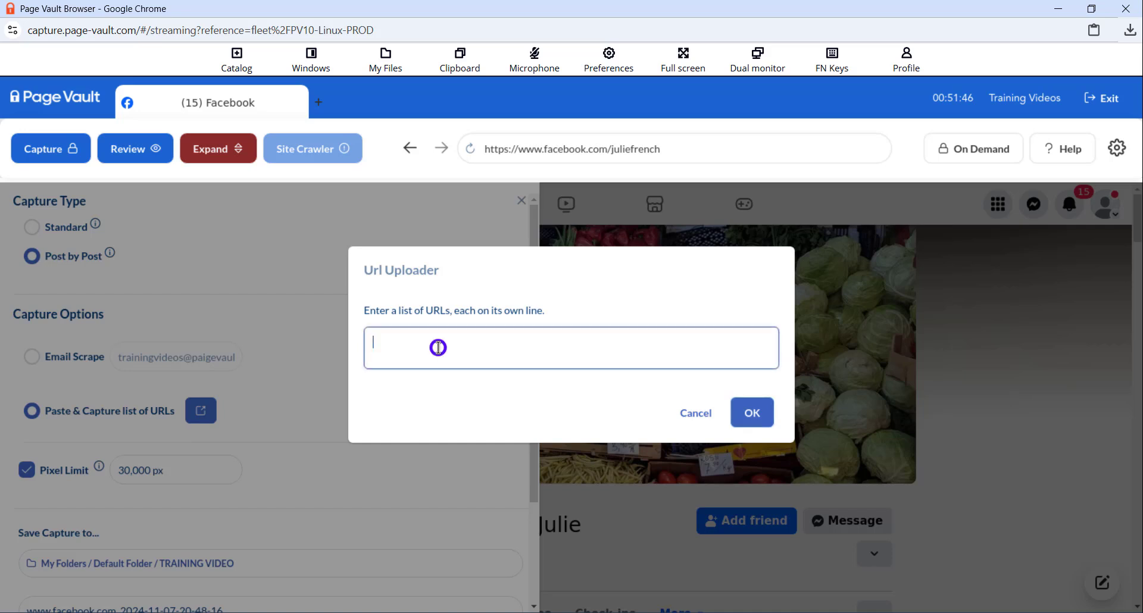
{"action": "key", "text": "ctrl+v"}
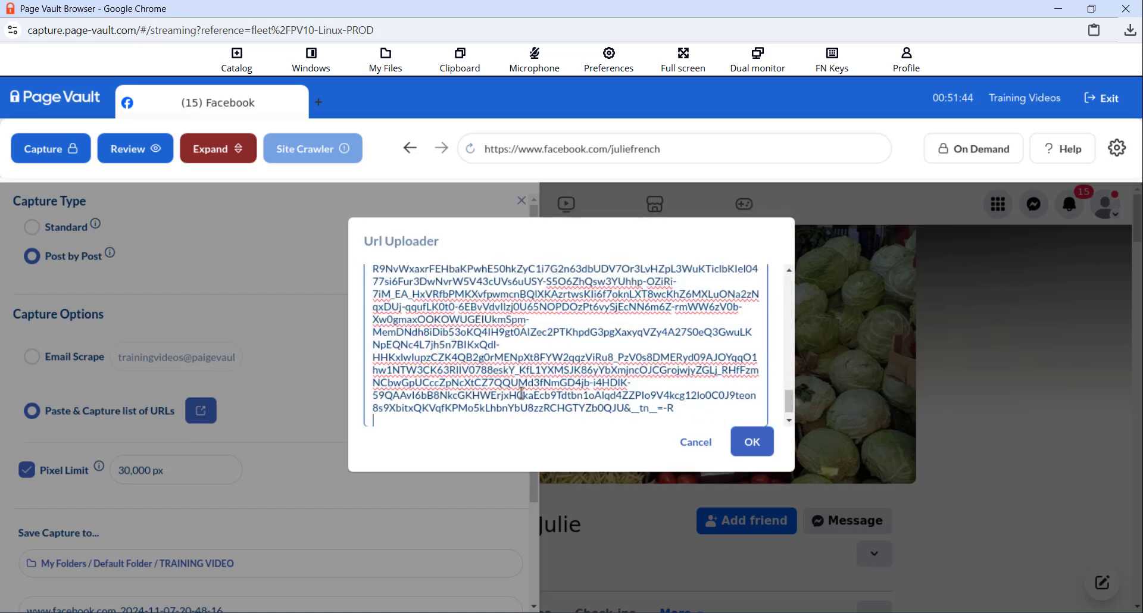
{"action": "left_click", "coordinate": [628, 451]}
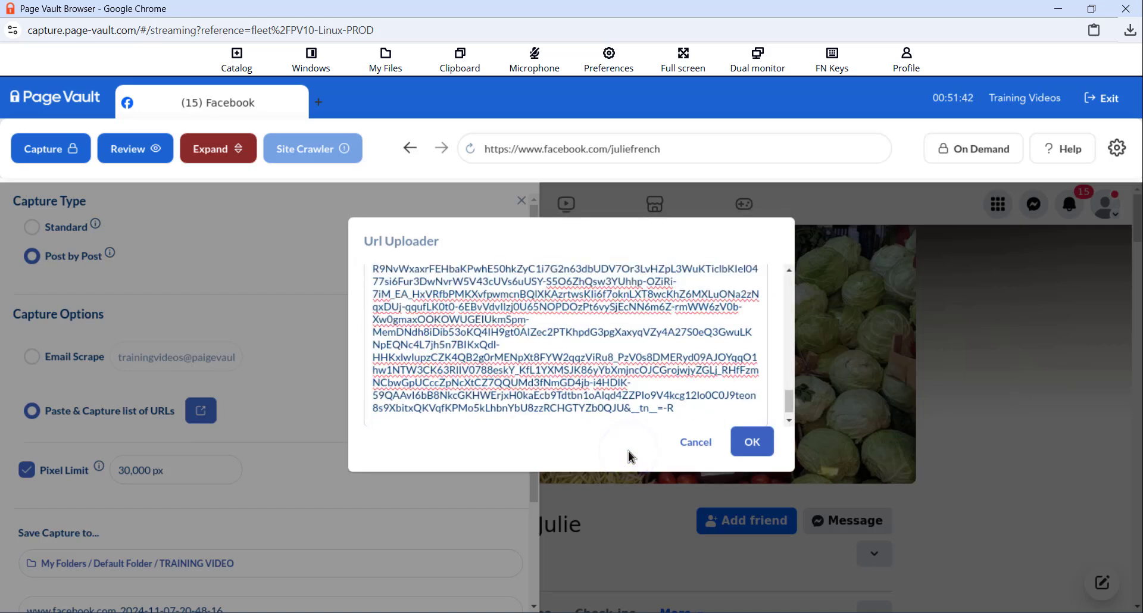
{"action": "left_click", "coordinate": [751, 453]}
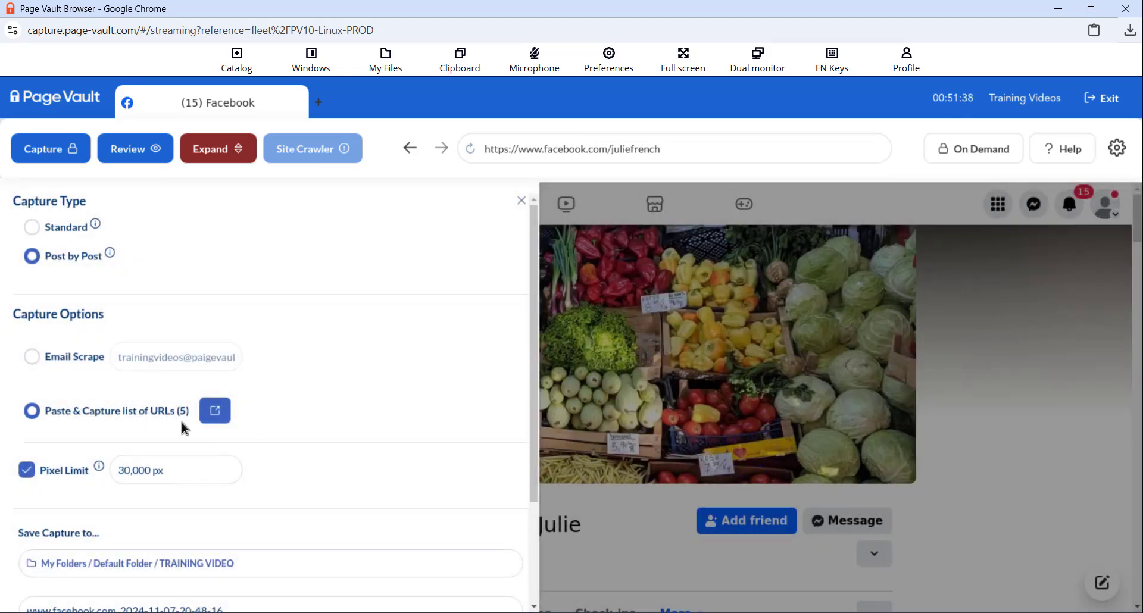
{"action": "scroll", "coordinate": [184, 429], "scroll_direction": "down", "scroll_amount": 3}
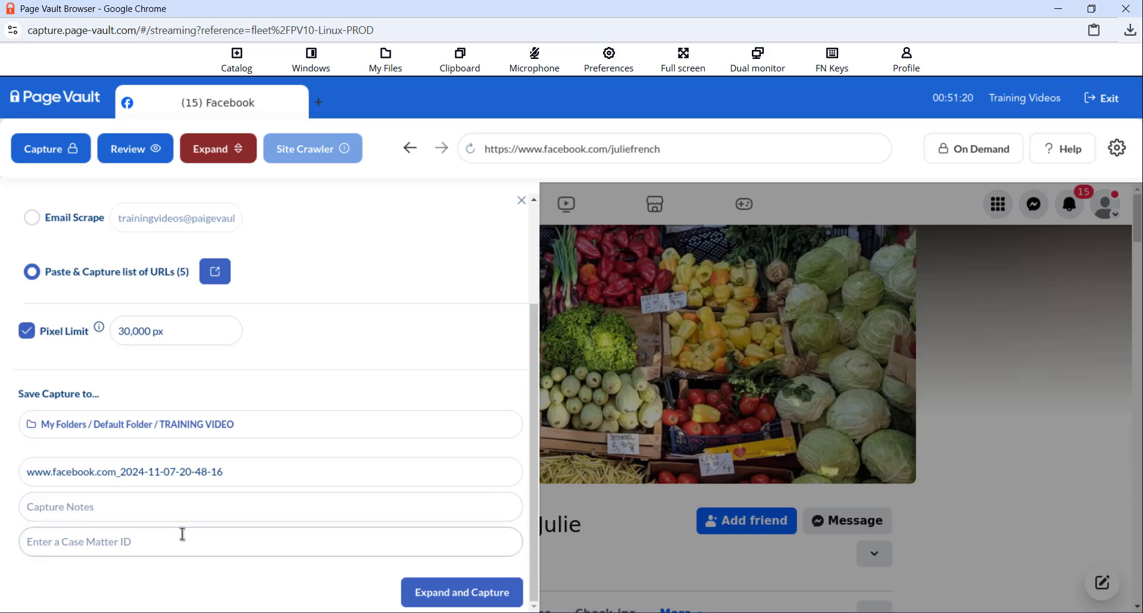
{"action": "left_click", "coordinate": [448, 593]}
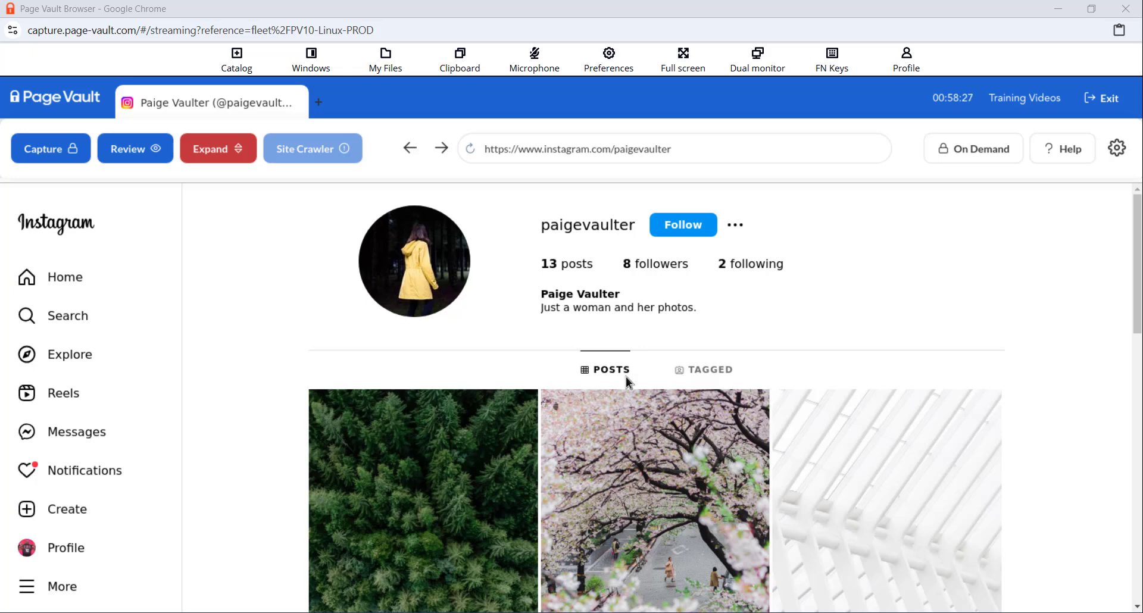
View the first post on the Instagram profile and return to the post grid.
{"action": "left_click", "coordinate": [482, 444]}
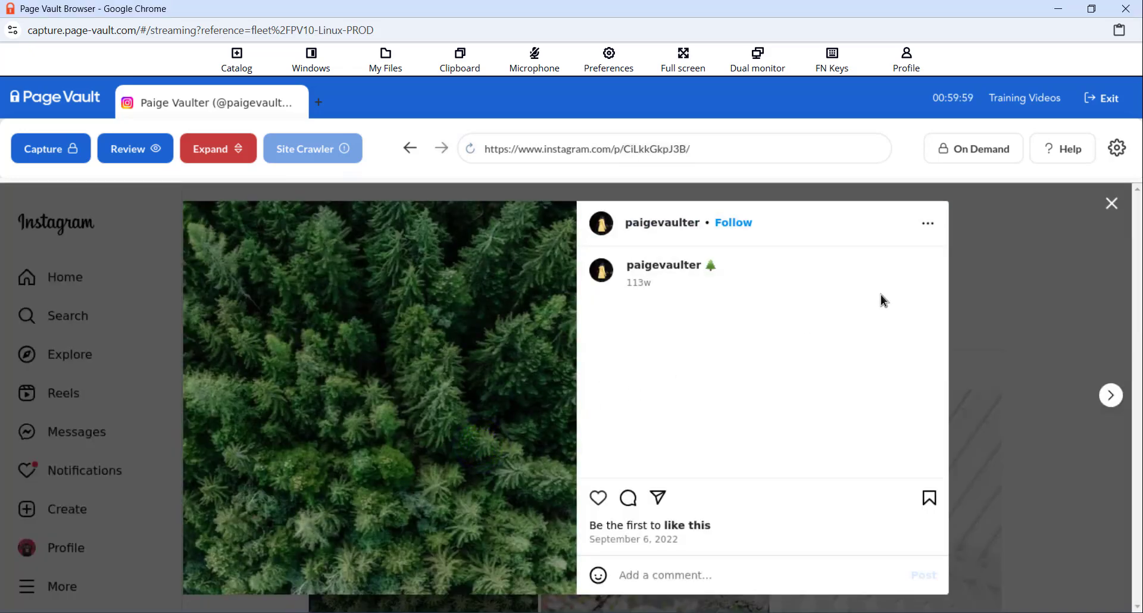
{"action": "left_click", "coordinate": [1046, 276]}
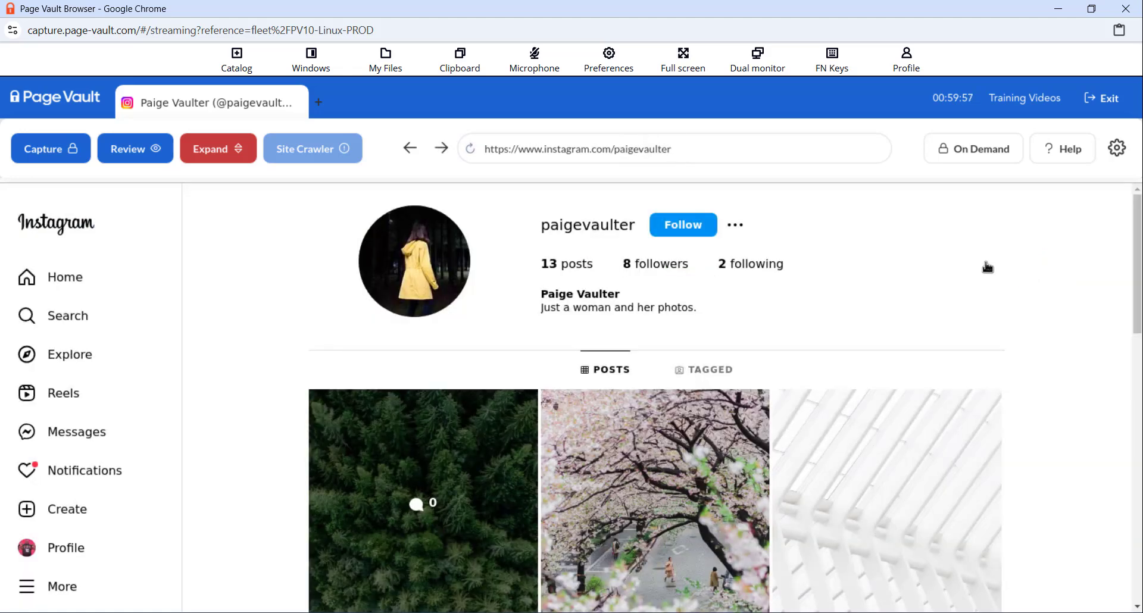
In the Instagram Expand options, enable capturing each grid post and videos, and switch to Capture a list of posts (URLs), opening its URL entry.
{"action": "left_click", "coordinate": [250, 159]}
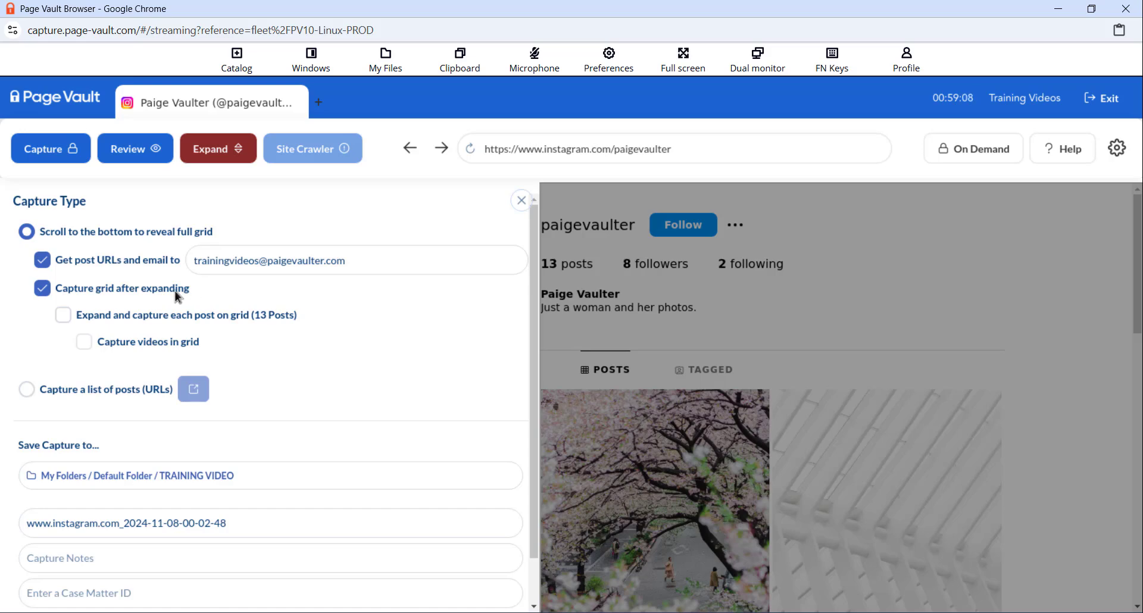
{"action": "left_click", "coordinate": [64, 316]}
{"action": "left_click", "coordinate": [84, 342]}
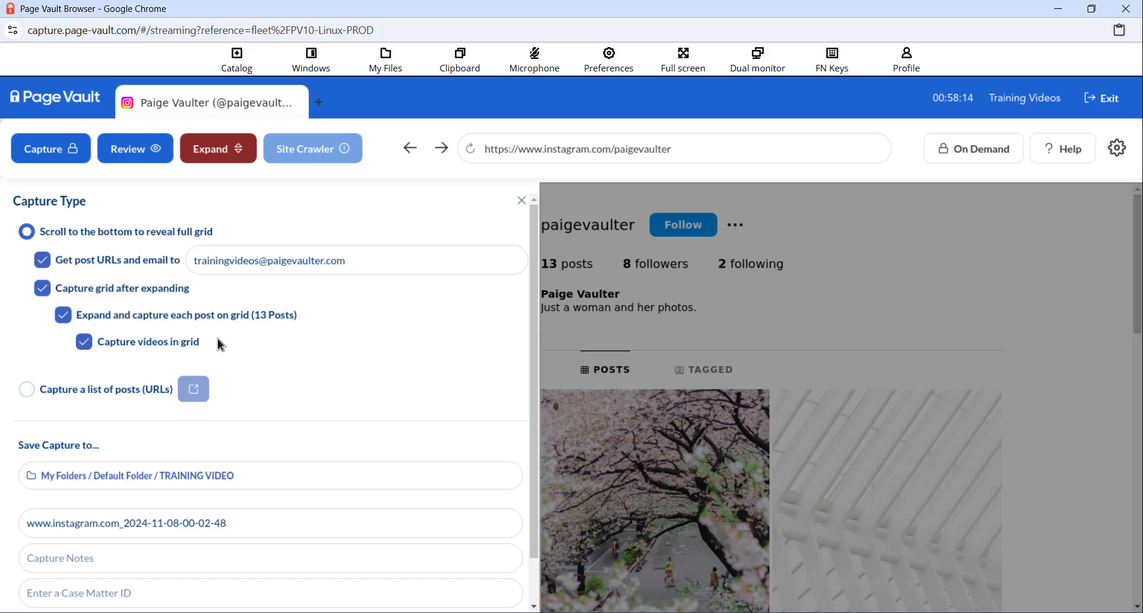
{"action": "left_click", "coordinate": [27, 390]}
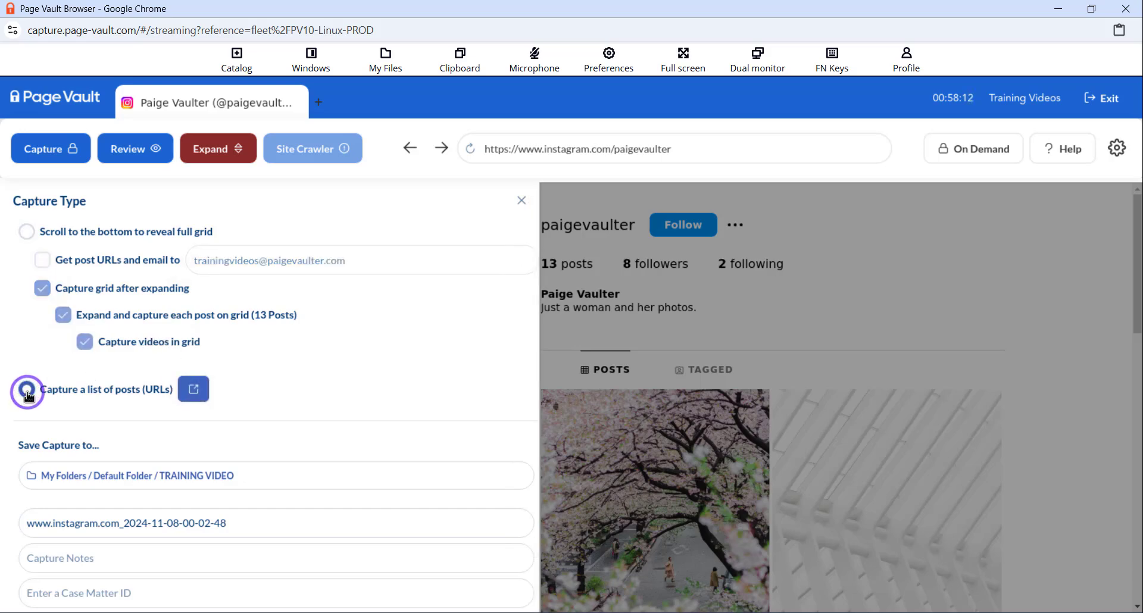
{"action": "left_click", "coordinate": [190, 392]}
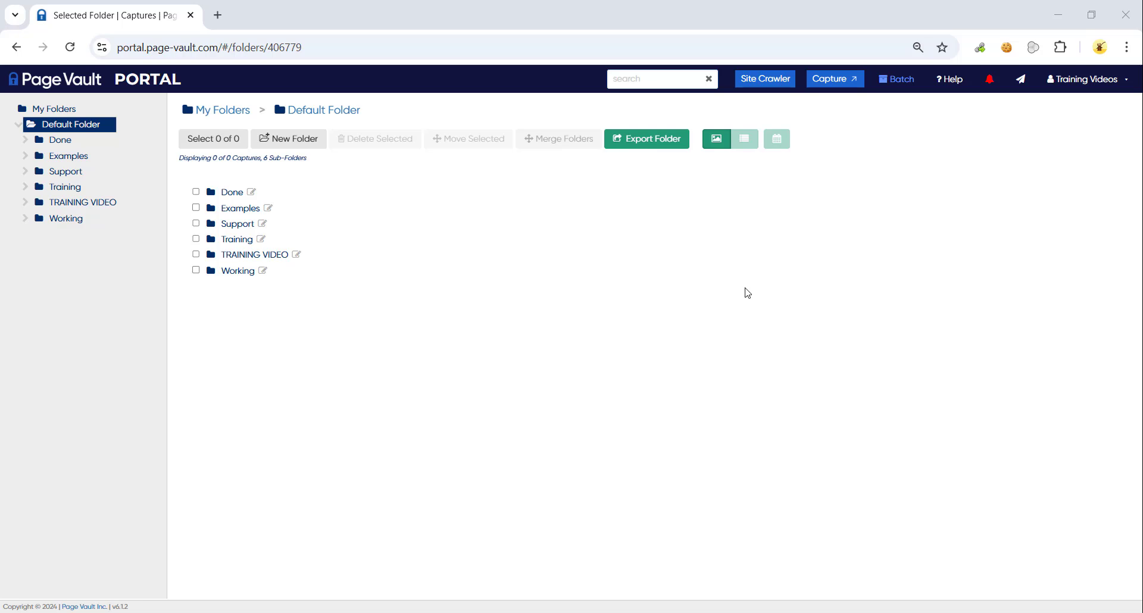
Open the PV10 Help Pages from the portal and look through the help topics and training resources.
{"action": "left_click", "coordinate": [952, 80]}
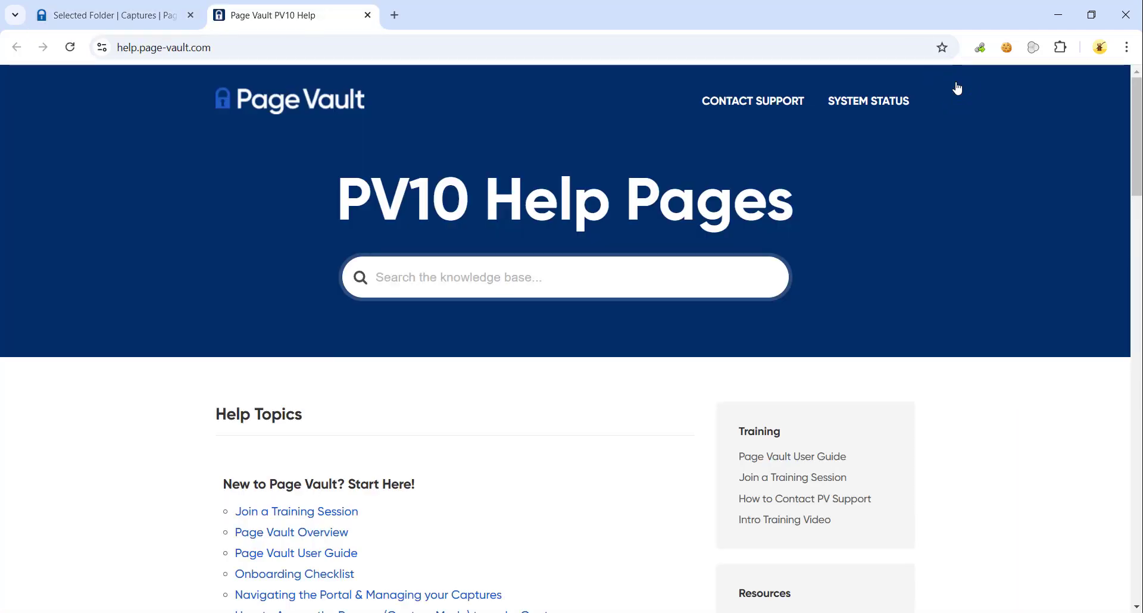
{"action": "scroll", "coordinate": [965, 272], "scroll_direction": "down", "scroll_amount": 10}
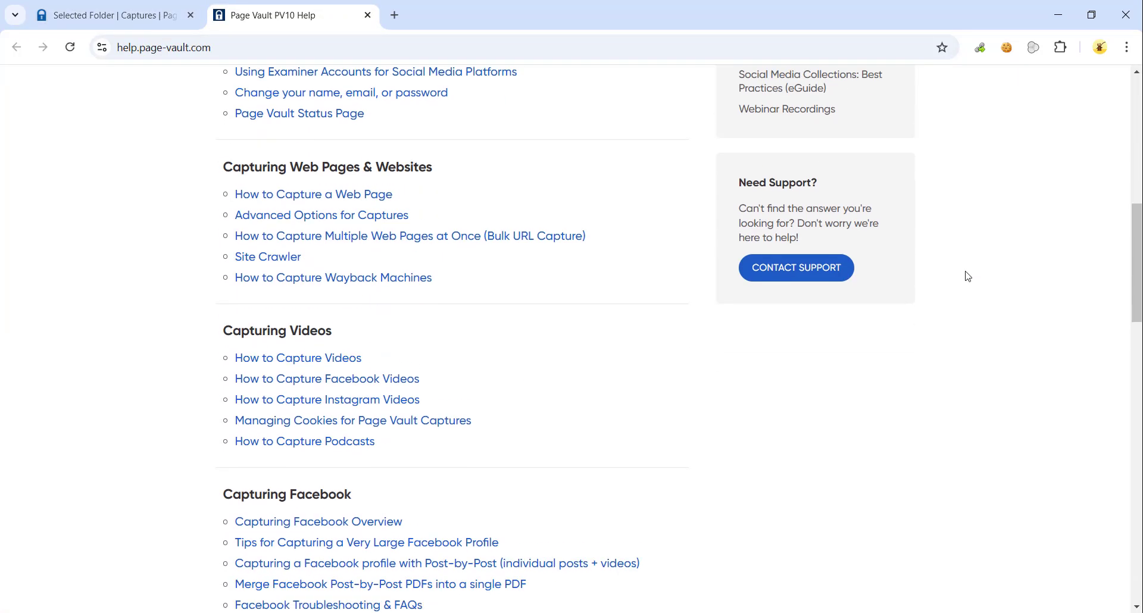
{"action": "scroll", "coordinate": [967, 276], "scroll_direction": "down", "scroll_amount": 12}
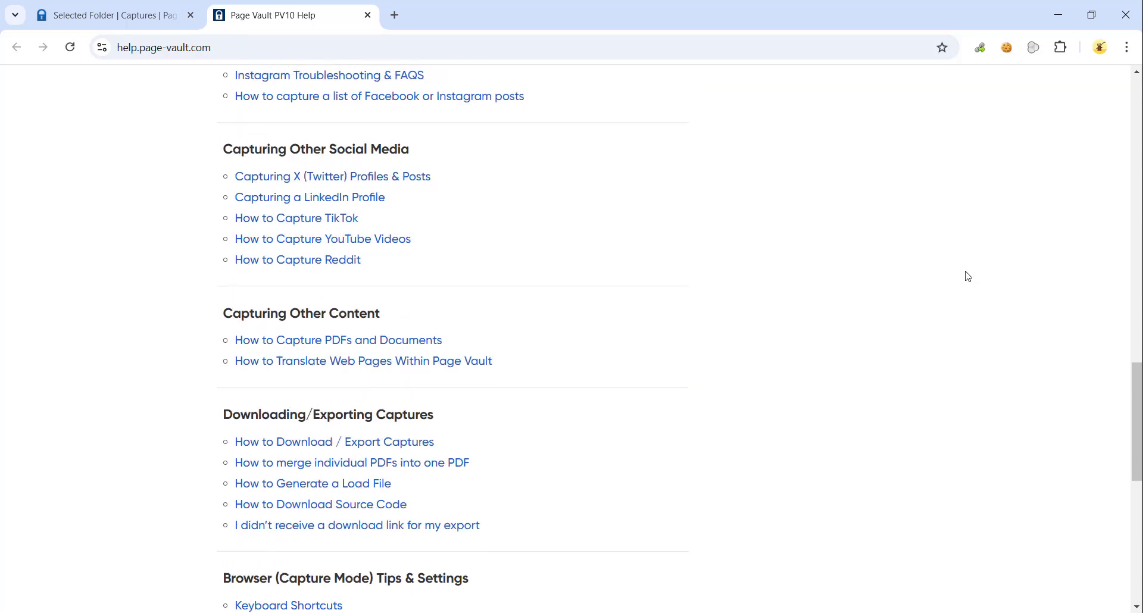
{"action": "scroll", "coordinate": [968, 276], "scroll_direction": "up", "scroll_amount": 20}
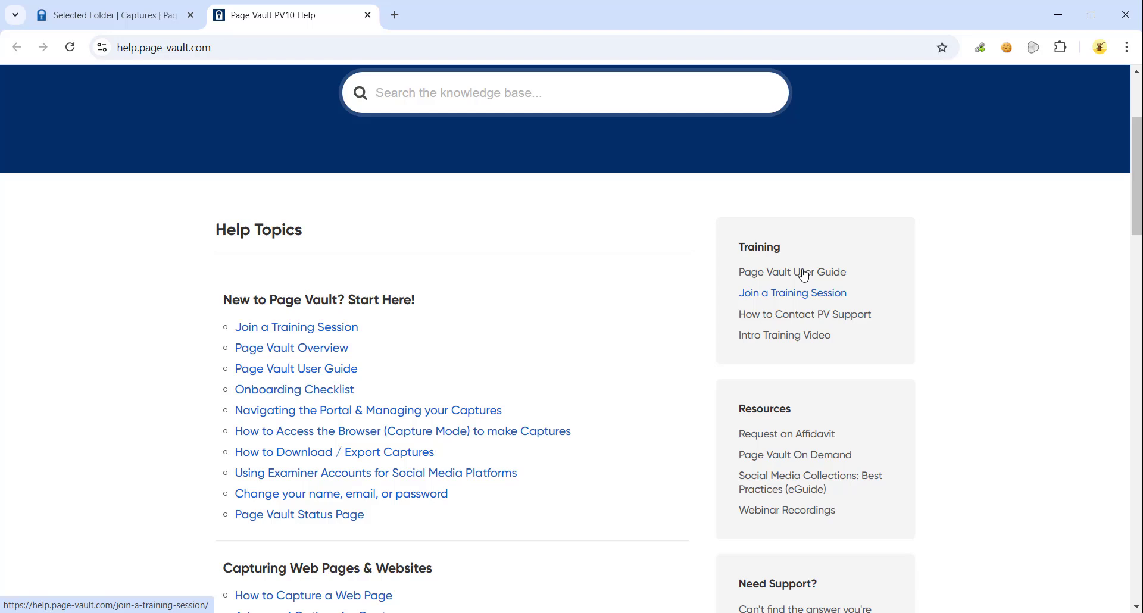
{"action": "scroll", "coordinate": [803, 275], "scroll_direction": "up", "scroll_amount": 3}
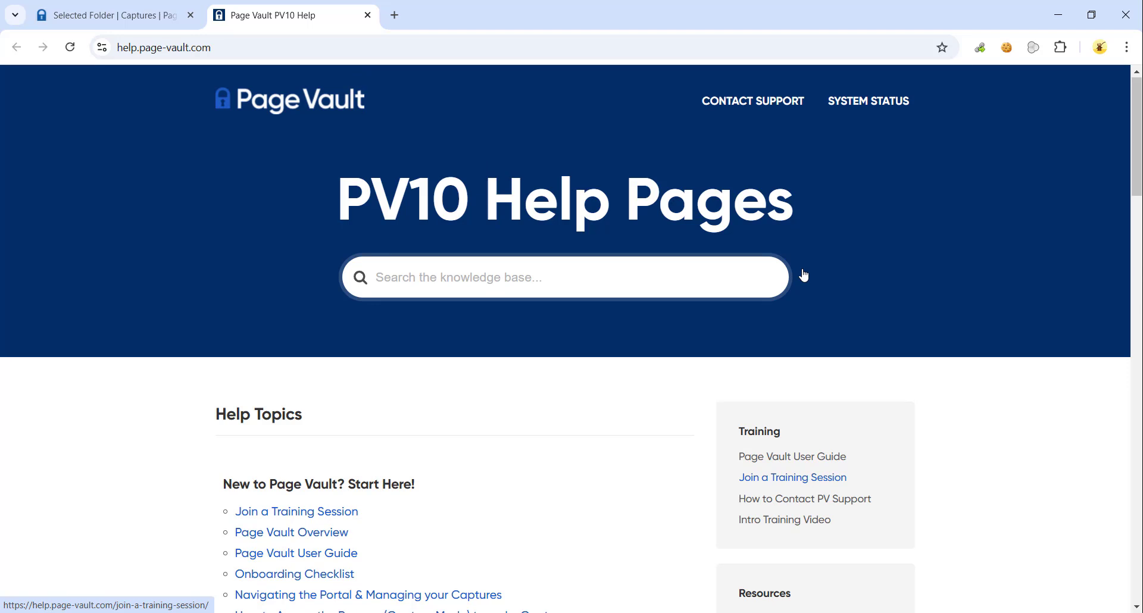
Open the Contact Support page and look through the support request form and contact details.
{"action": "left_click", "coordinate": [768, 100]}
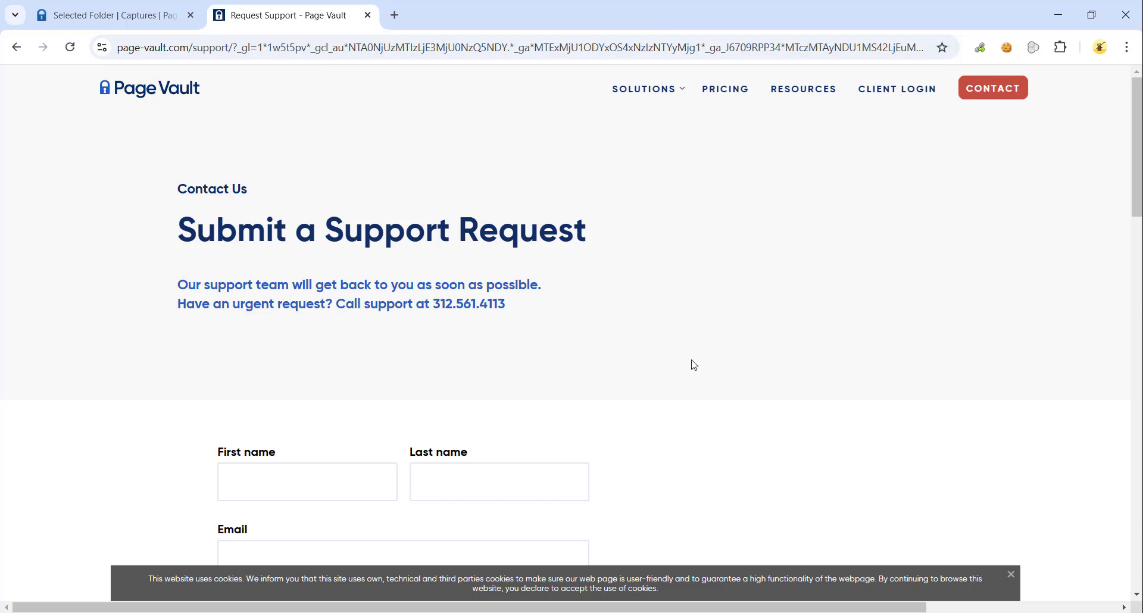
{"action": "scroll", "coordinate": [694, 365], "scroll_direction": "down", "scroll_amount": 12}
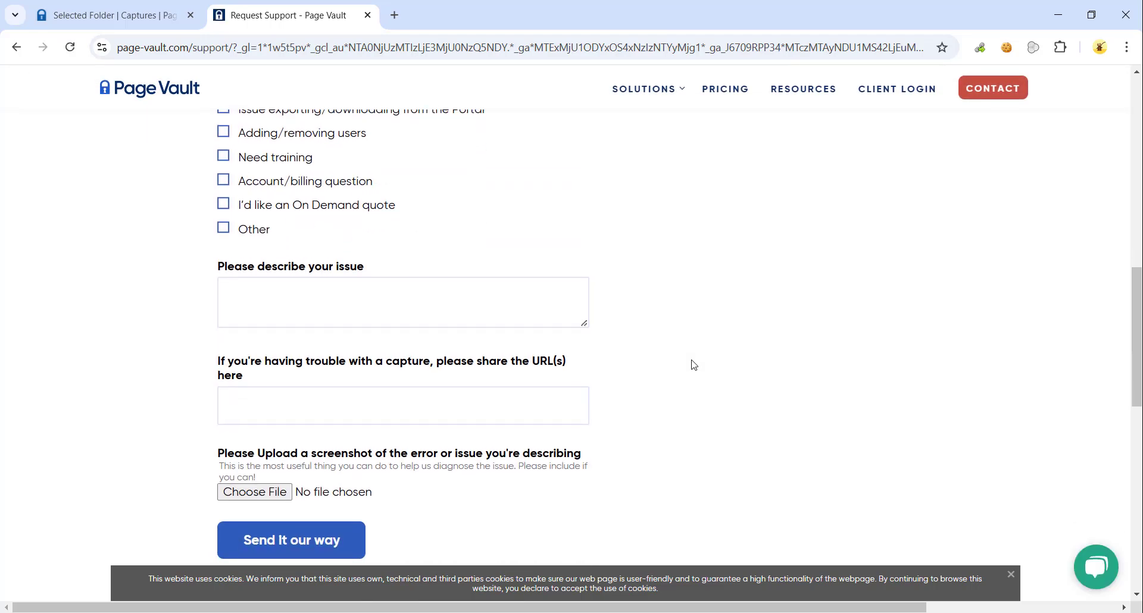
{"action": "scroll", "coordinate": [693, 365], "scroll_direction": "down", "scroll_amount": 5}
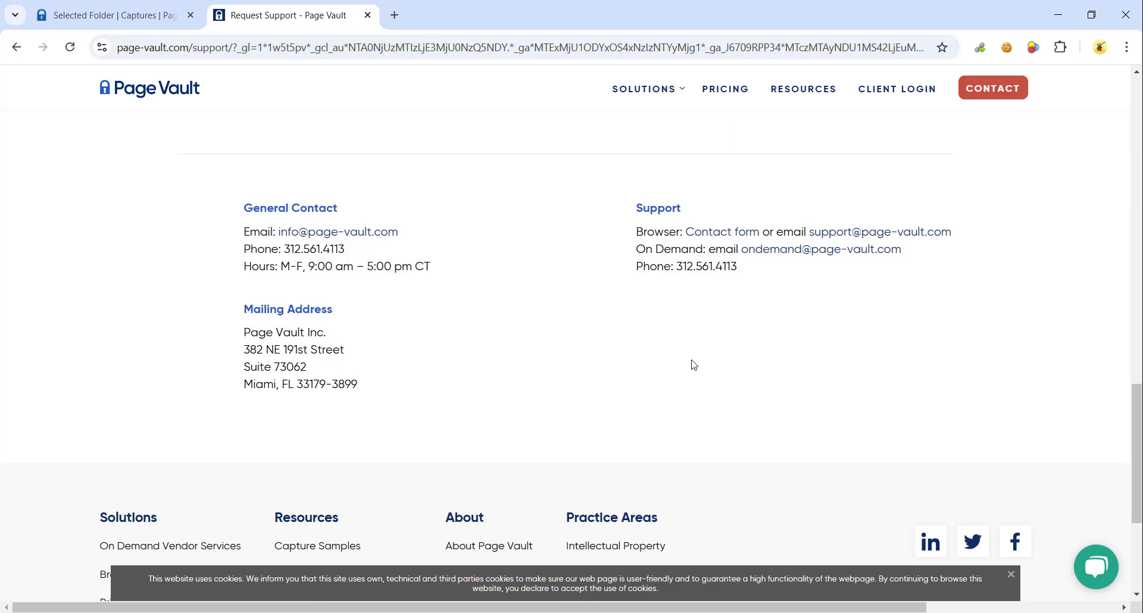
{"action": "left_click", "coordinate": [692, 362]}
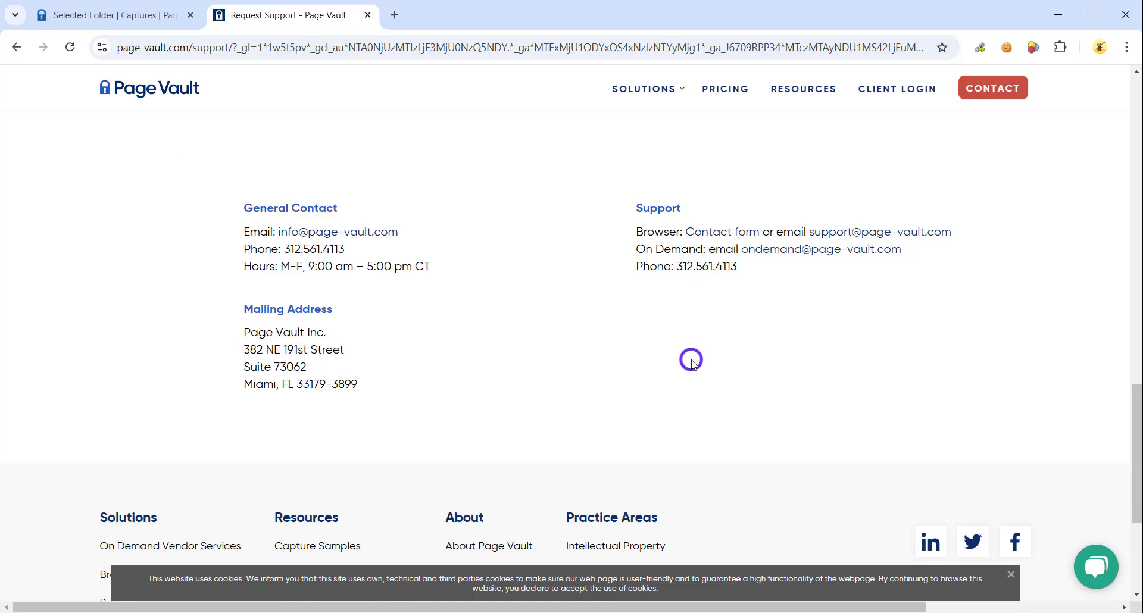